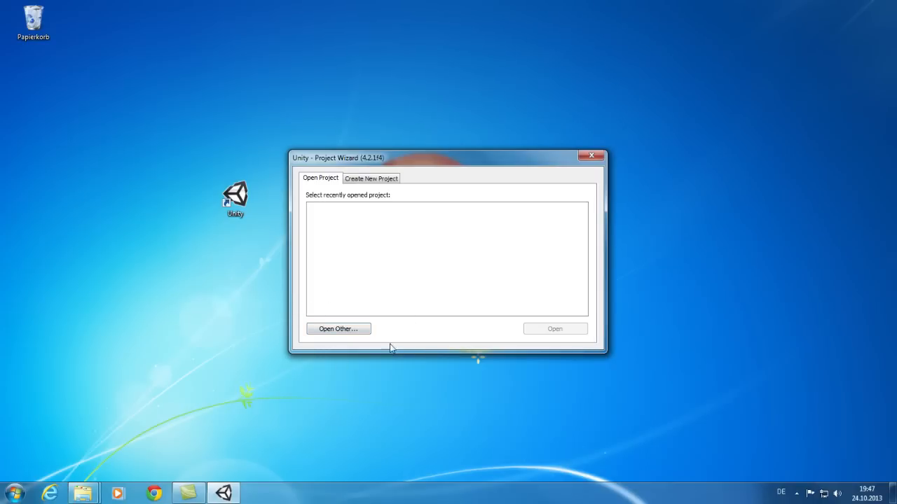
Open the existing ModdingKit project from the folder D:\MMXL_Installation
{"action": "left_click", "coordinate": [357, 330]}
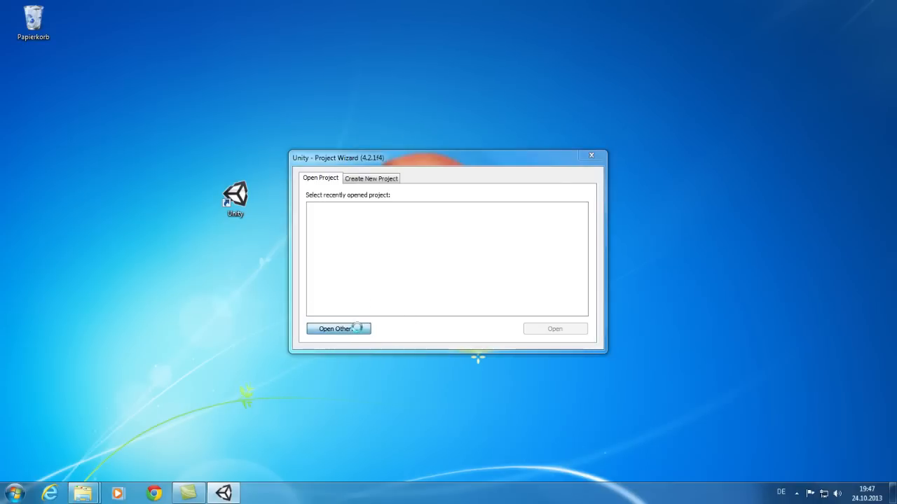
{"action": "left_click", "coordinate": [473, 192]}
{"action": "type", "text": "D:\\MMXL_Installation"}
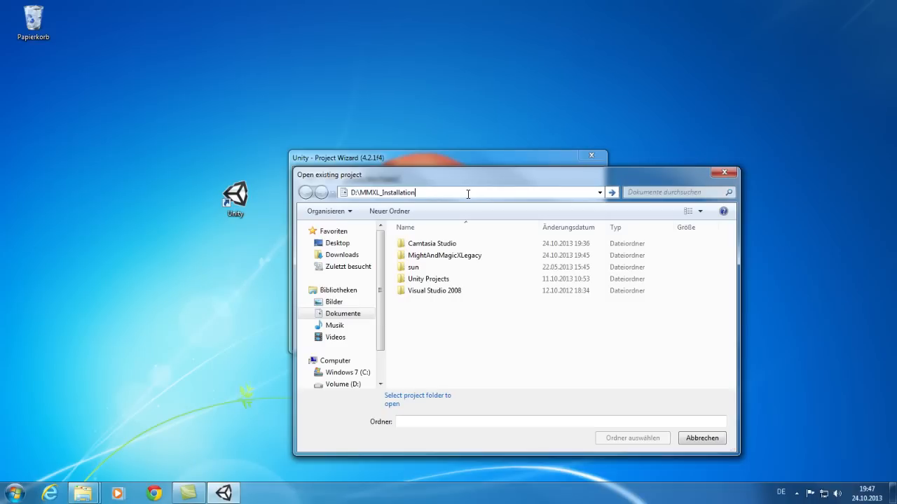
{"action": "key", "text": "Return"}
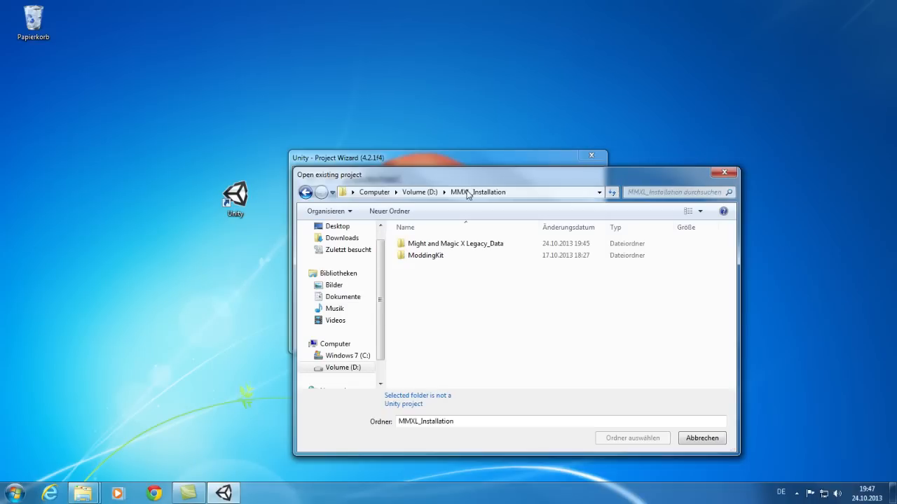
{"action": "double_click", "coordinate": [429, 256]}
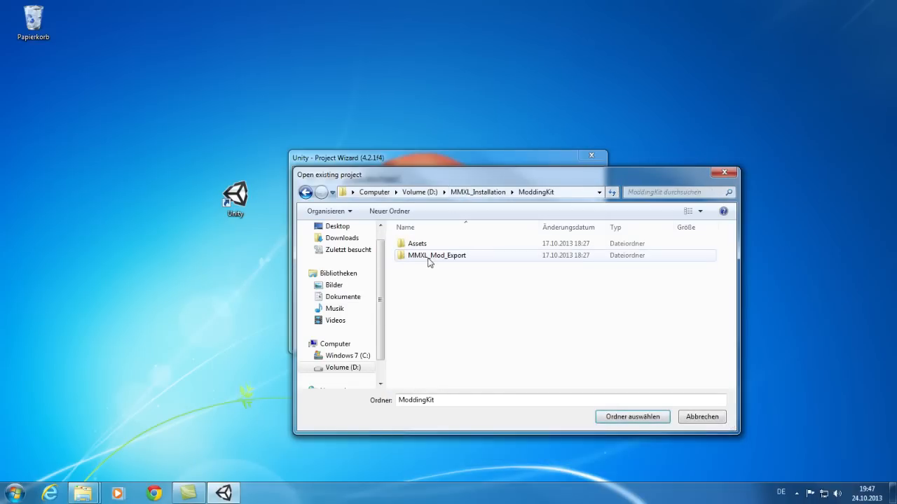
{"action": "left_click", "coordinate": [633, 416]}
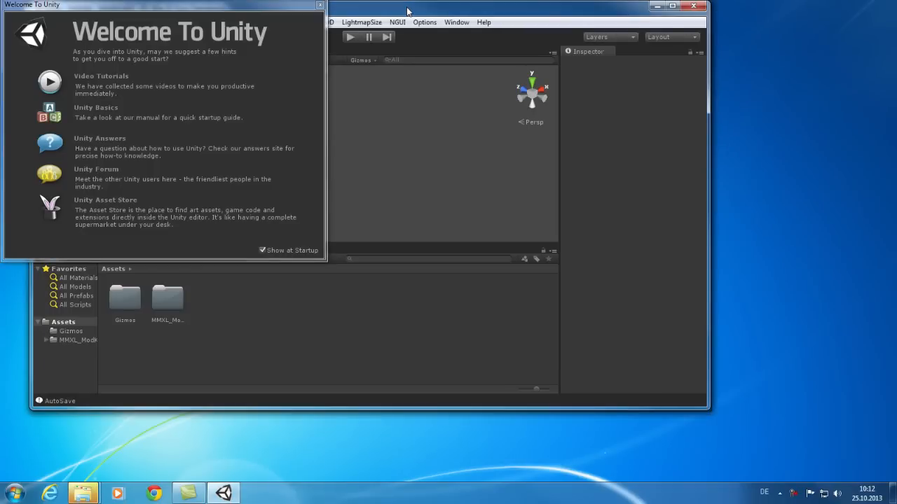
Disable Show at Startup for the welcome window, close it, and maximize the editor window
{"action": "mouse_move", "coordinate": [264, 12]}
{"action": "left_mouse_down"}
{"action": "mouse_move", "coordinate": [280, 38]}
{"action": "mouse_move", "coordinate": [507, 89]}
{"action": "left_mouse_up"}
{"action": "left_click", "coordinate": [505, 327]}
{"action": "left_click", "coordinate": [563, 82]}
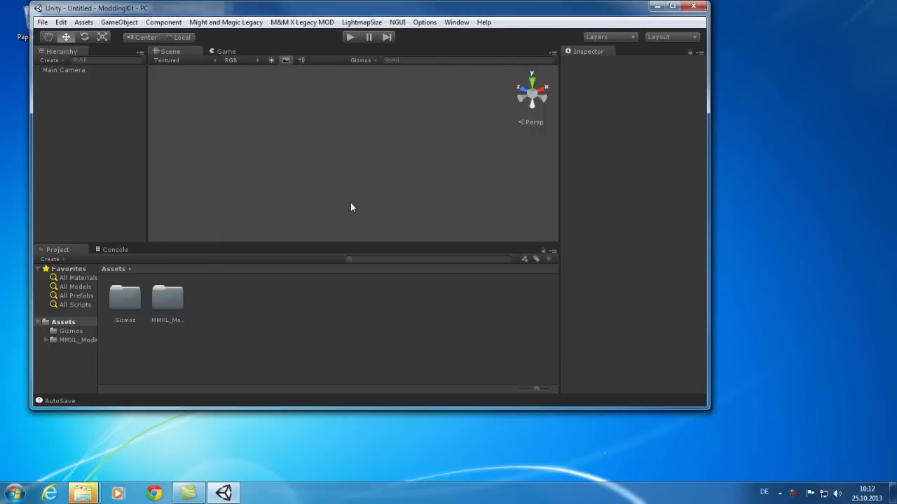
{"action": "left_click", "coordinate": [672, 5]}
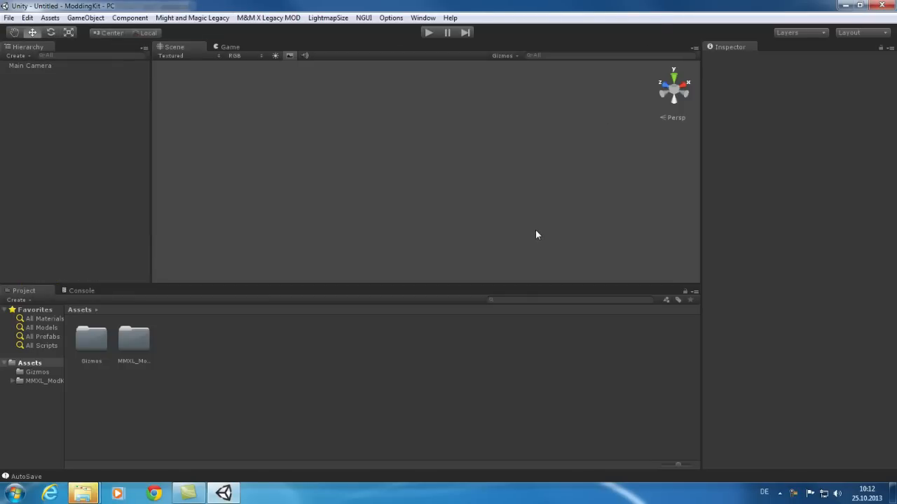
Open the Spider_Lair scene from the MMXL_ModKit/Scenes/Dungeon folder and view the dungeon from above
{"action": "left_click_drag", "start_coordinate": [65, 421], "coordinate": [102, 421]}
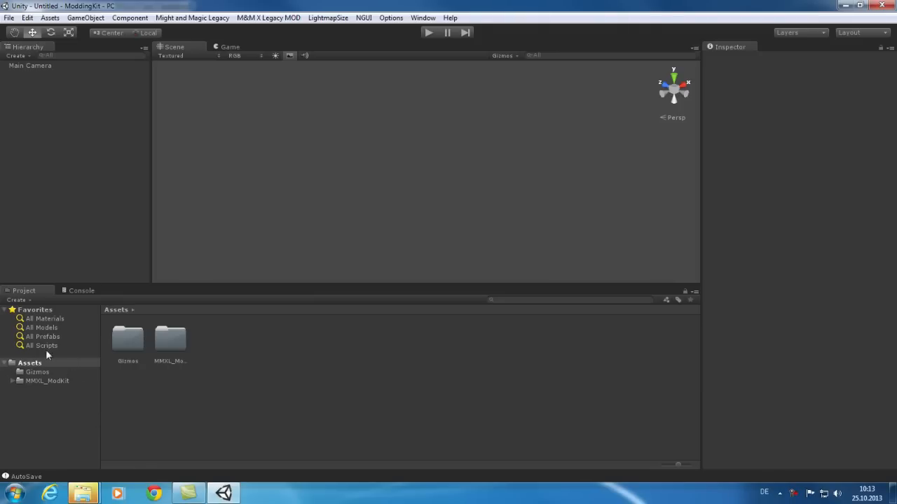
{"action": "left_click", "coordinate": [13, 381]}
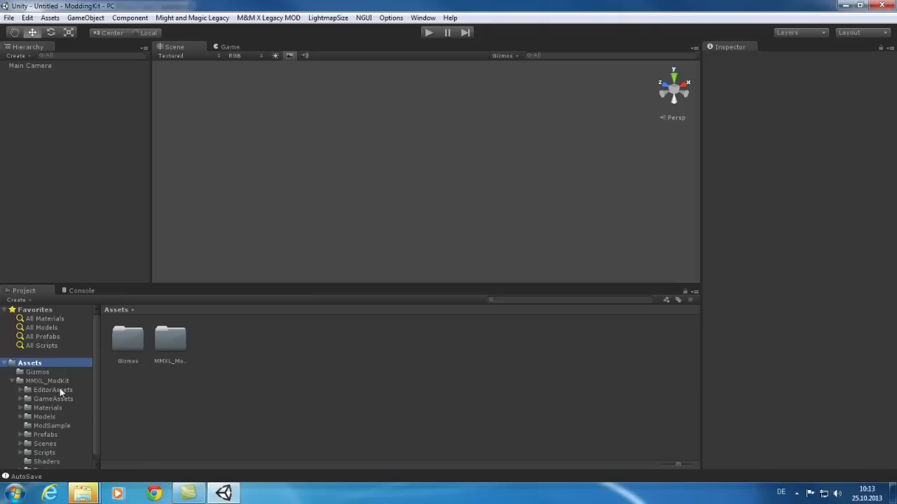
{"action": "scroll", "coordinate": [94, 370], "scroll_direction": "down", "scroll_amount": 1}
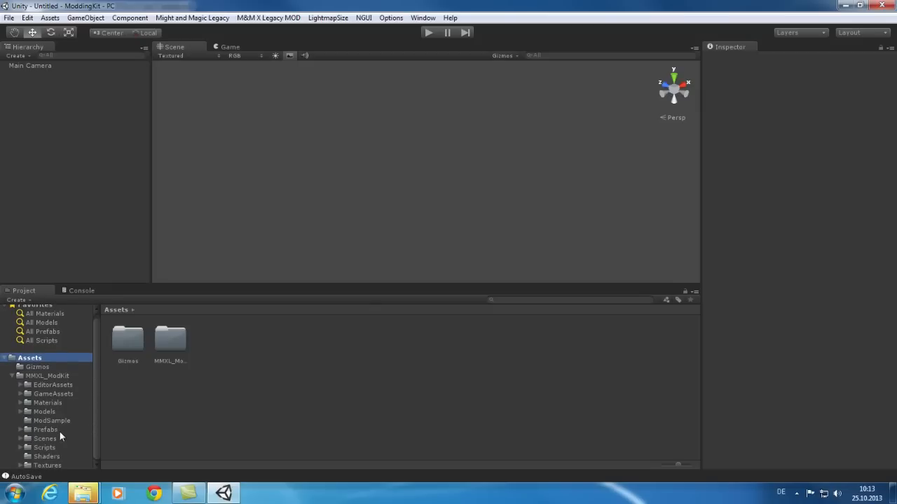
{"action": "left_click", "coordinate": [20, 439]}
{"action": "left_click", "coordinate": [28, 447]}
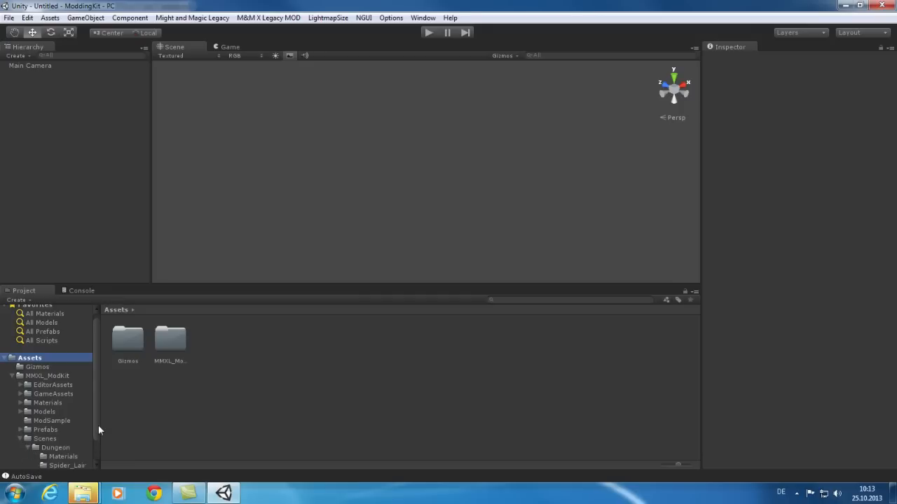
{"action": "scroll", "coordinate": [96, 426], "scroll_direction": "down", "scroll_amount": 2}
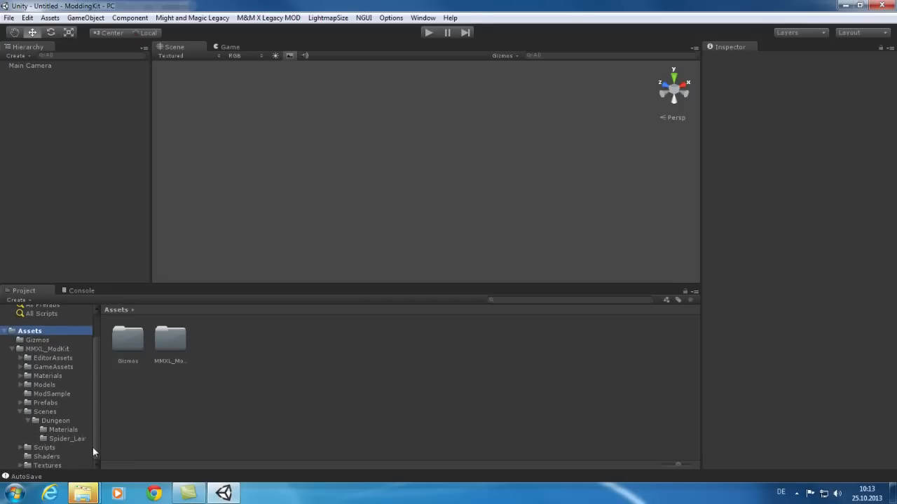
{"action": "left_click", "coordinate": [57, 422]}
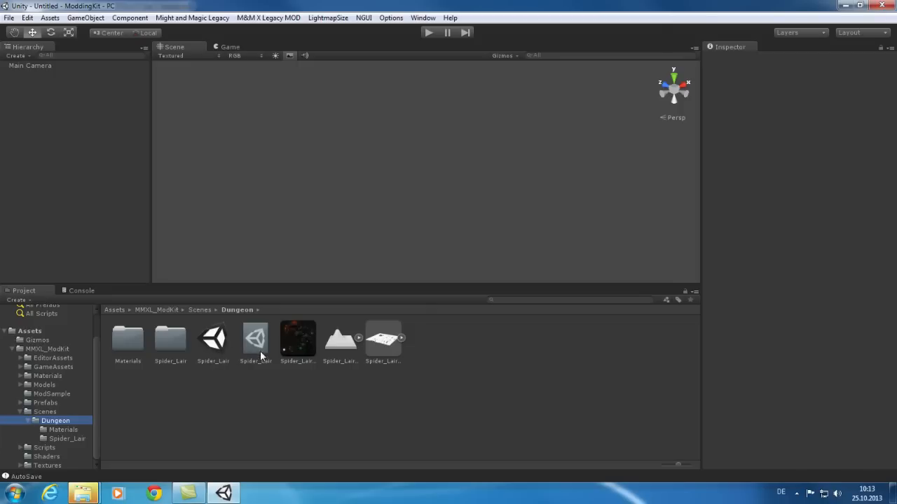
{"action": "double_click", "coordinate": [215, 342]}
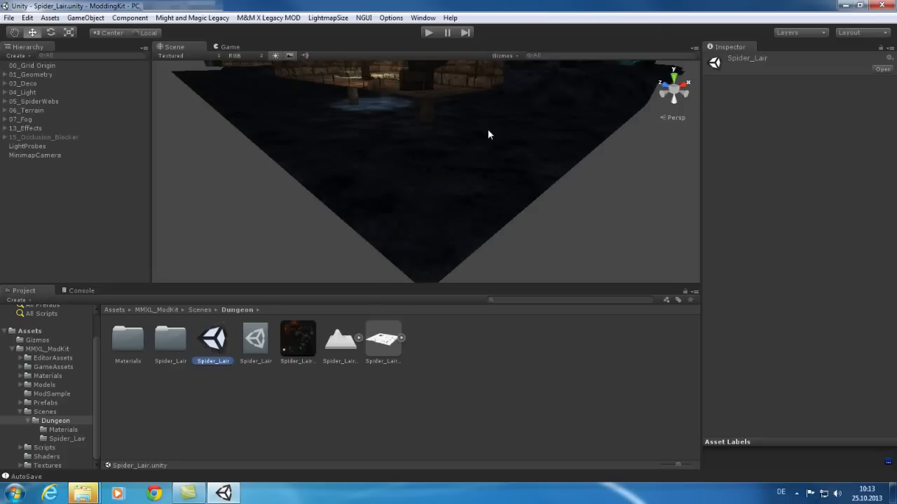
{"action": "left_click_drag", "start_coordinate": [480, 140], "coordinate": [480, 120], "text": "alt"}
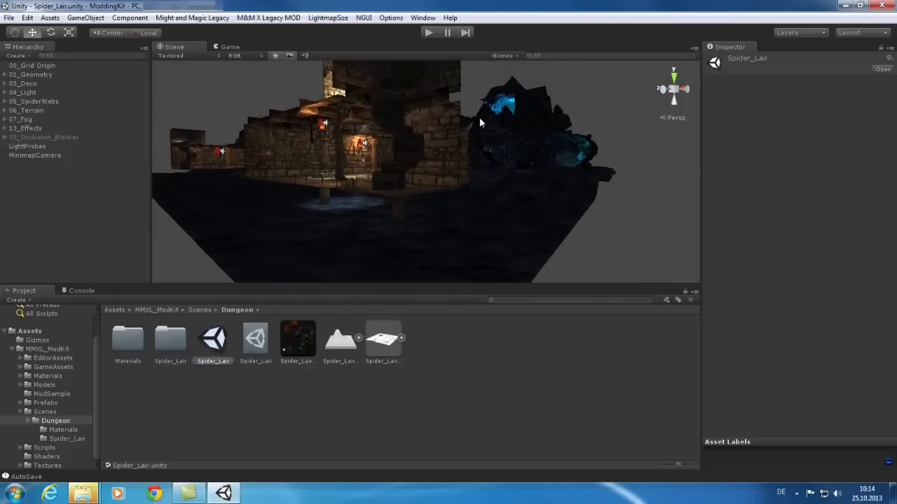
{"action": "left_click_drag", "start_coordinate": [458, 166], "coordinate": [455, 116], "text": "alt"}
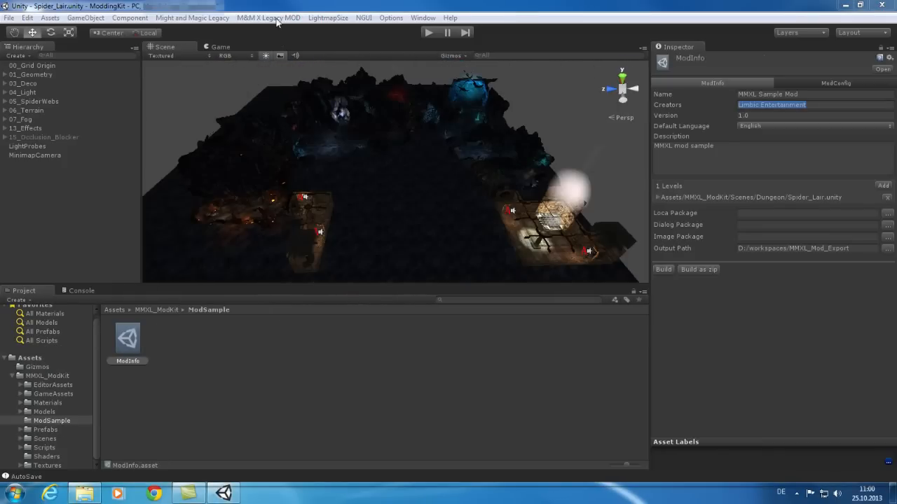
Create a Package Database asset in the ModSample folder, then select the ModInfo asset
{"action": "left_click", "coordinate": [277, 20]}
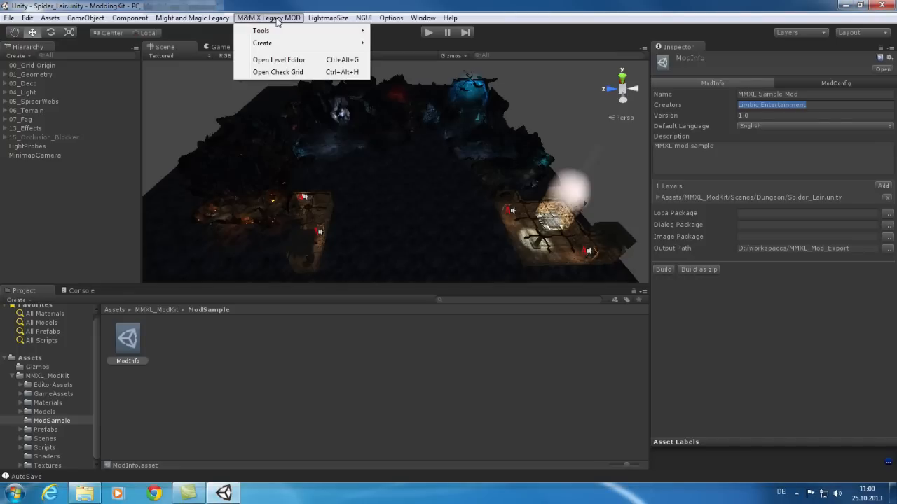
{"action": "mouse_move", "coordinate": [284, 31]}
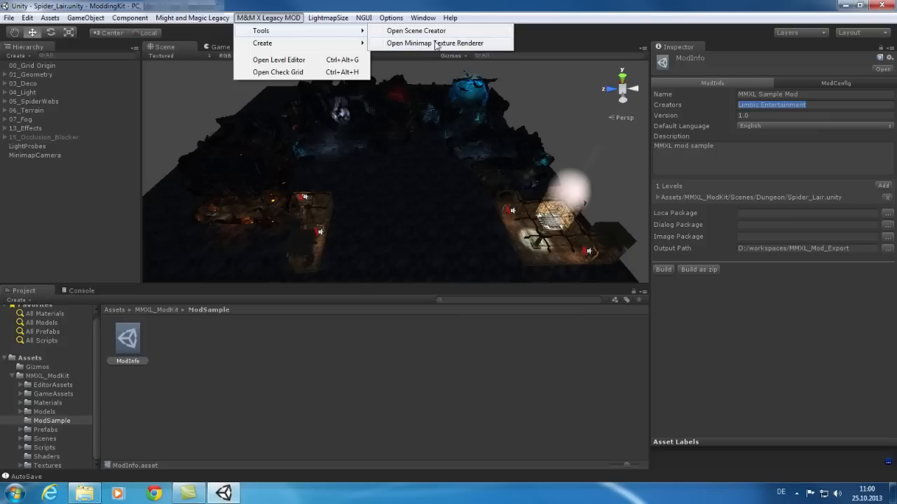
{"action": "mouse_move", "coordinate": [358, 44]}
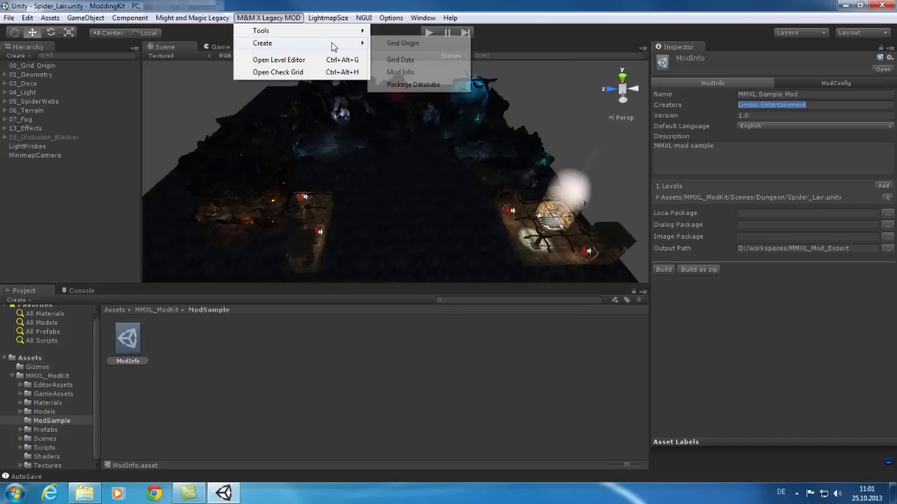
{"action": "left_click", "coordinate": [414, 85]}
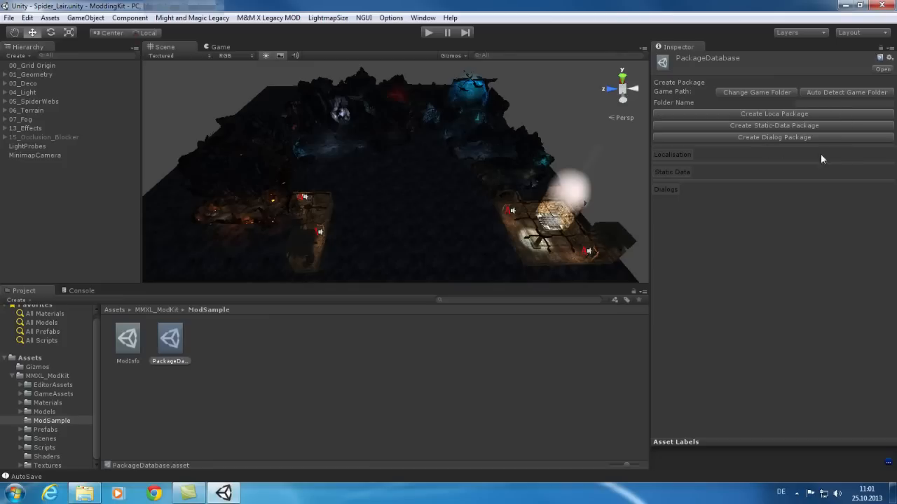
{"action": "left_click", "coordinate": [127, 338]}
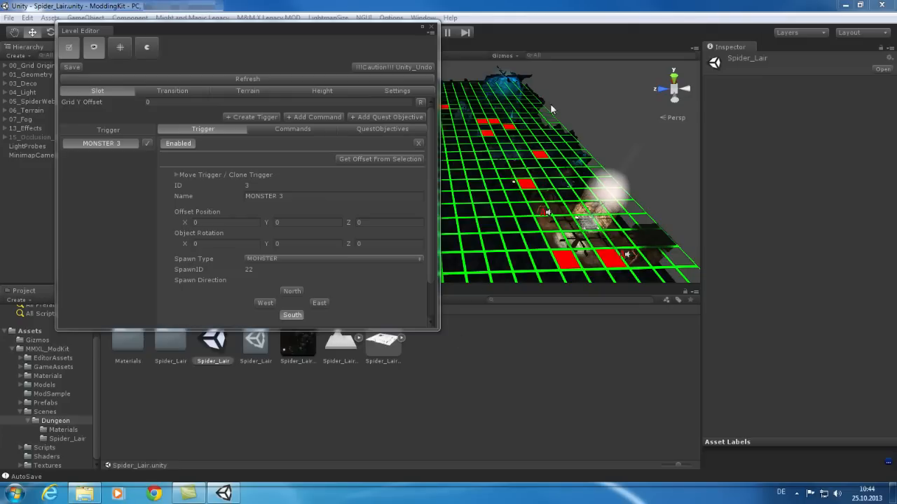
Set the Level Editor's StaticData path to the Staticdata folder under Assets/MMXL_ModKit/GameAssets
{"action": "left_click", "coordinate": [400, 92]}
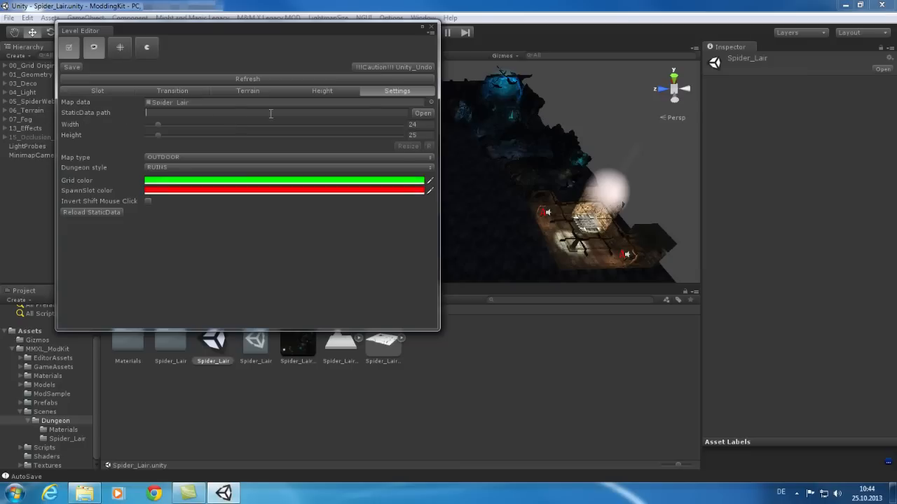
{"action": "left_click", "coordinate": [422, 113]}
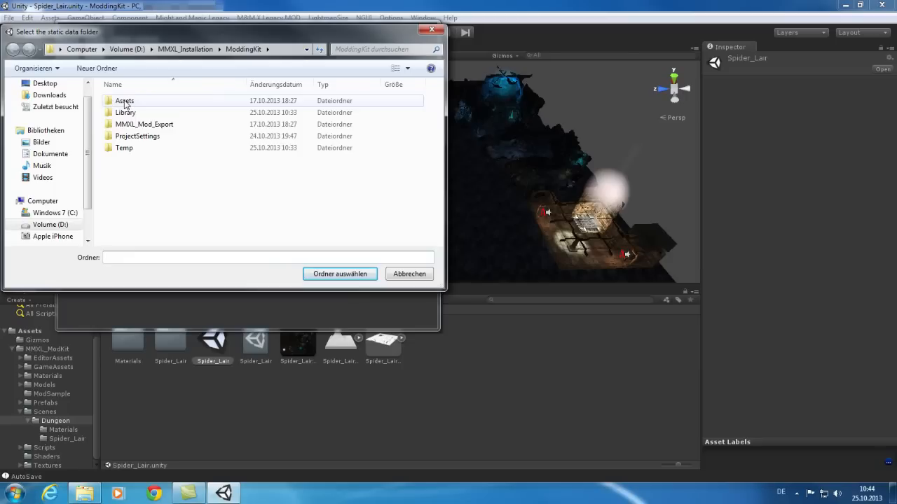
{"action": "double_click", "coordinate": [125, 104]}
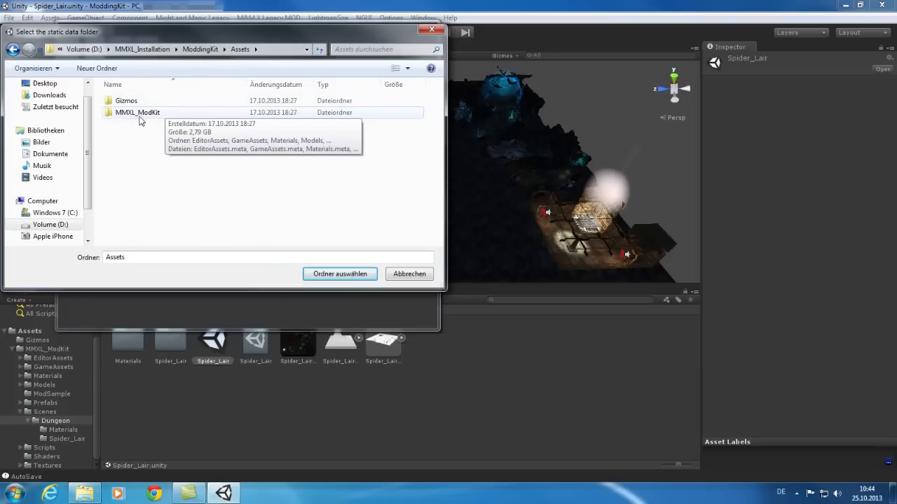
{"action": "double_click", "coordinate": [133, 113]}
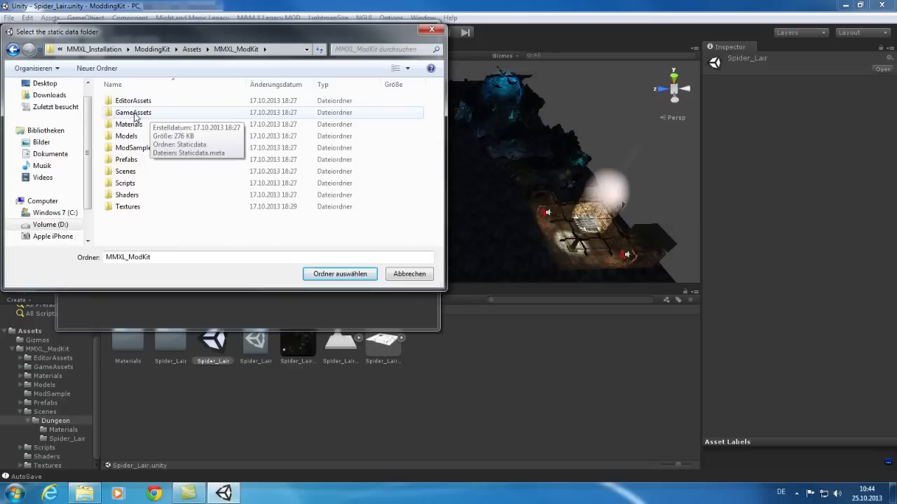
{"action": "double_click", "coordinate": [136, 114]}
{"action": "left_click", "coordinate": [140, 102]}
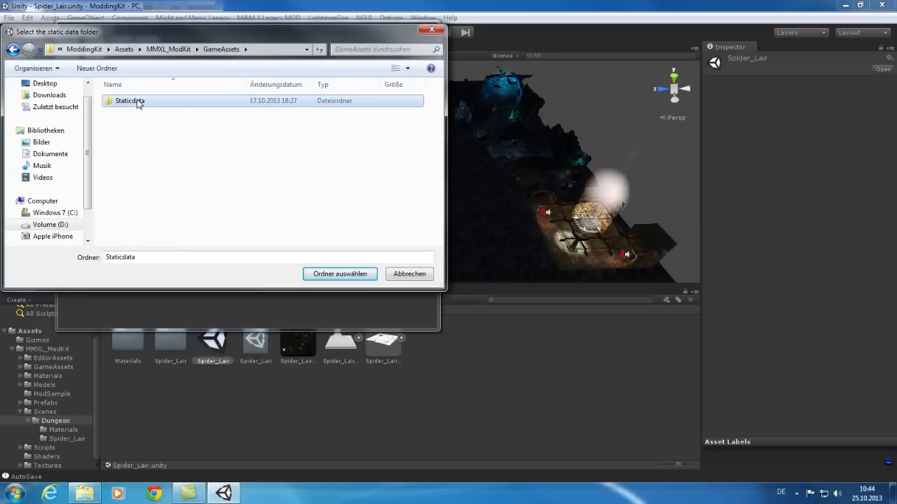
{"action": "left_click", "coordinate": [335, 275]}
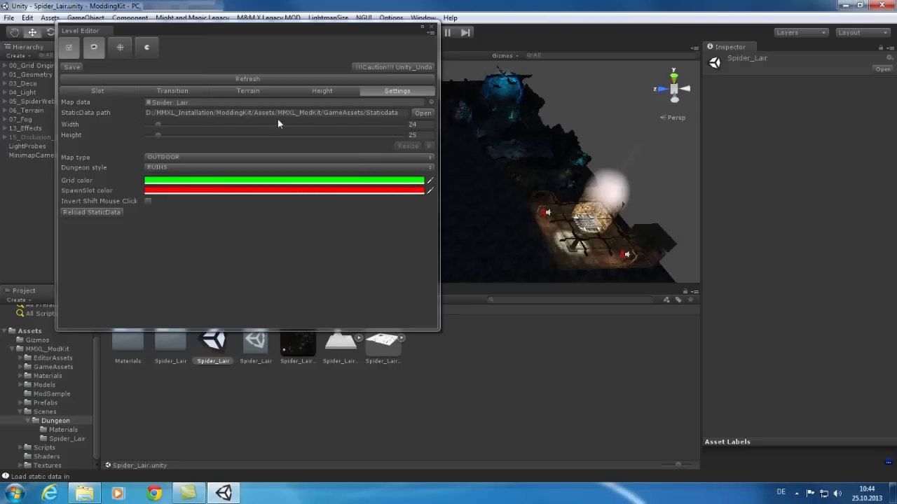
Show the MONSTER 3 trigger settings of the slot in a taller Level Editor window and review the available spawn objects
{"action": "left_click", "coordinate": [105, 91]}
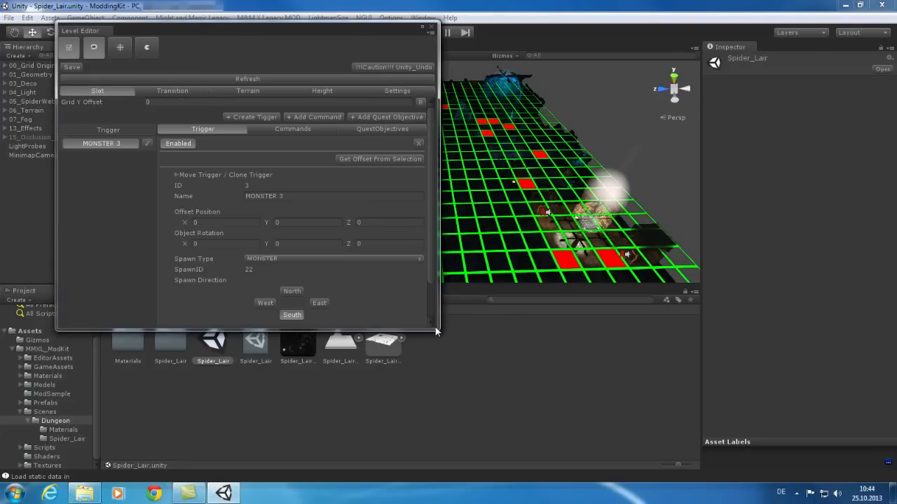
{"action": "left_click_drag", "start_coordinate": [436, 326], "coordinate": [438, 386]}
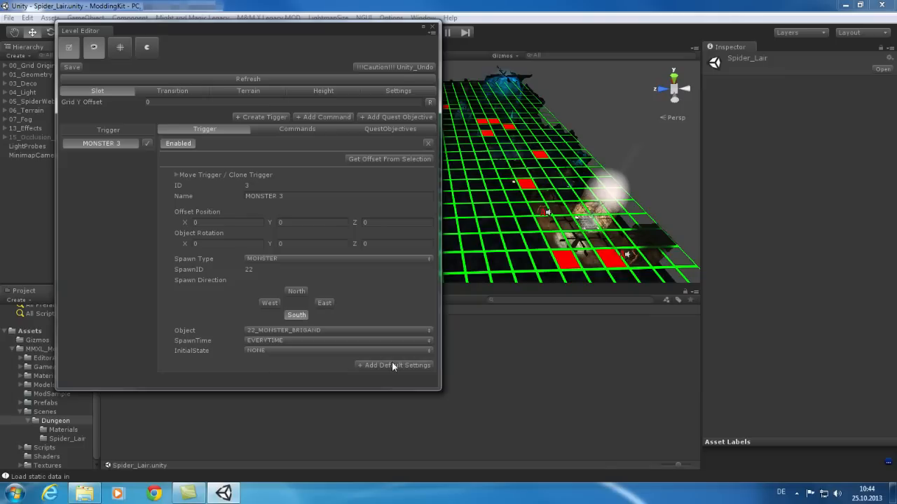
{"action": "left_click", "coordinate": [376, 331]}
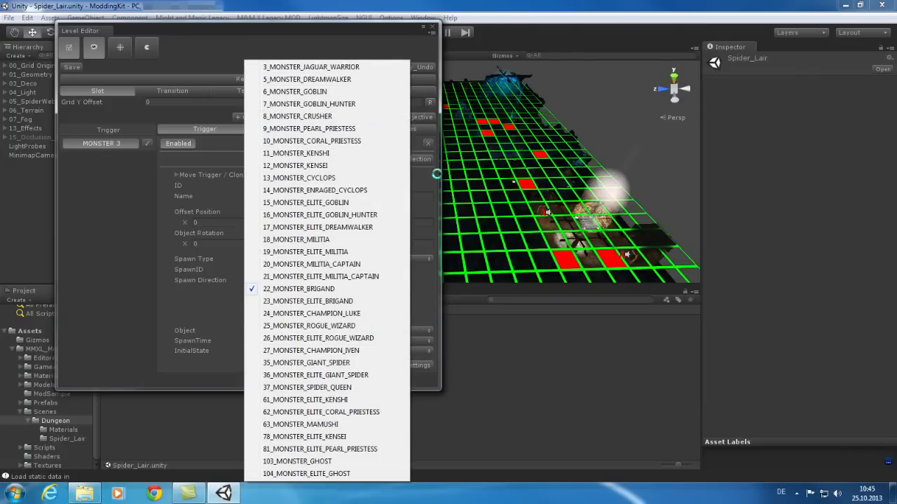
{"action": "left_click", "coordinate": [424, 321]}
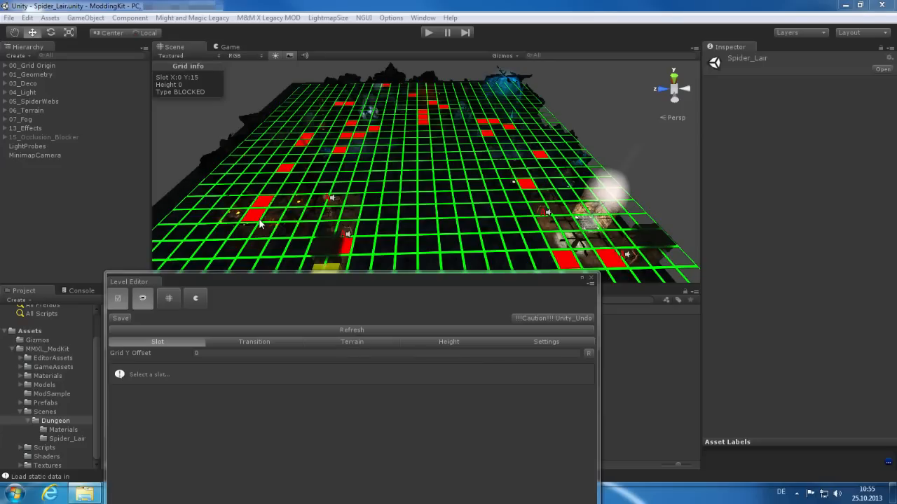
Select the MONSTER 3 slot at the corridor corner, then inspect the transition states of it and other slots along the path
{"action": "left_click", "coordinate": [259, 223]}
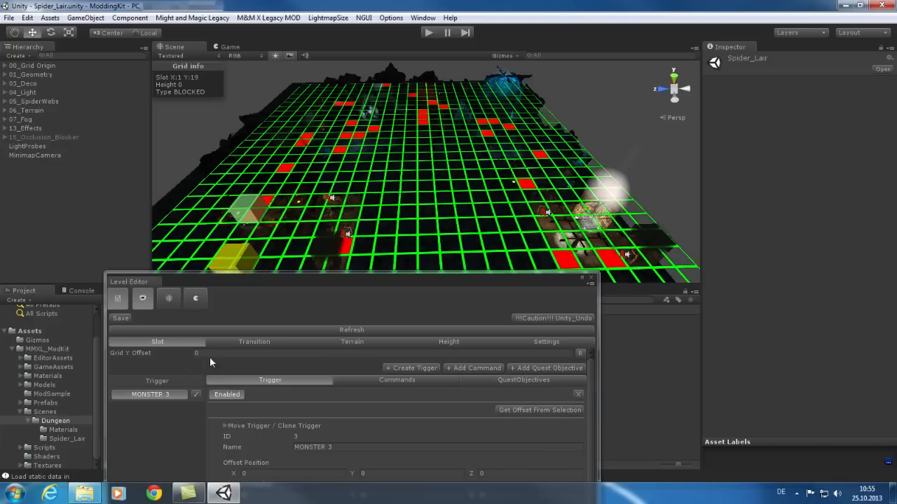
{"action": "left_click", "coordinate": [264, 342]}
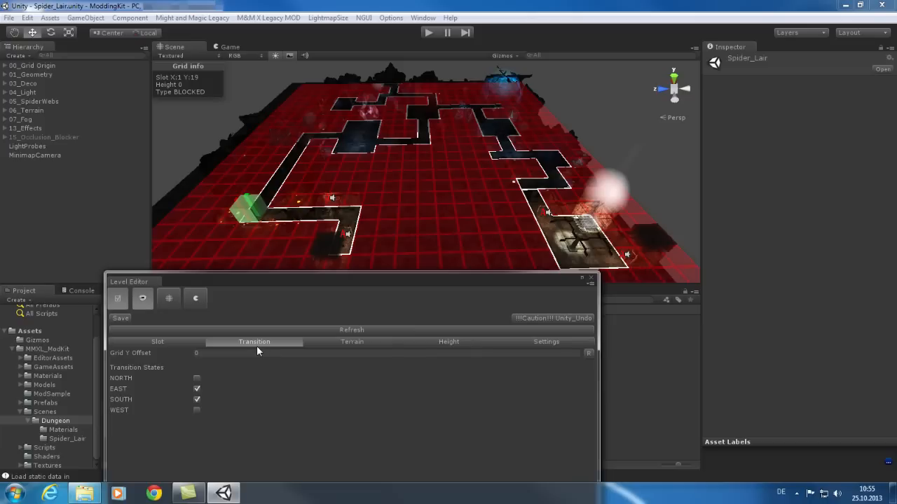
{"action": "left_click", "coordinate": [273, 220]}
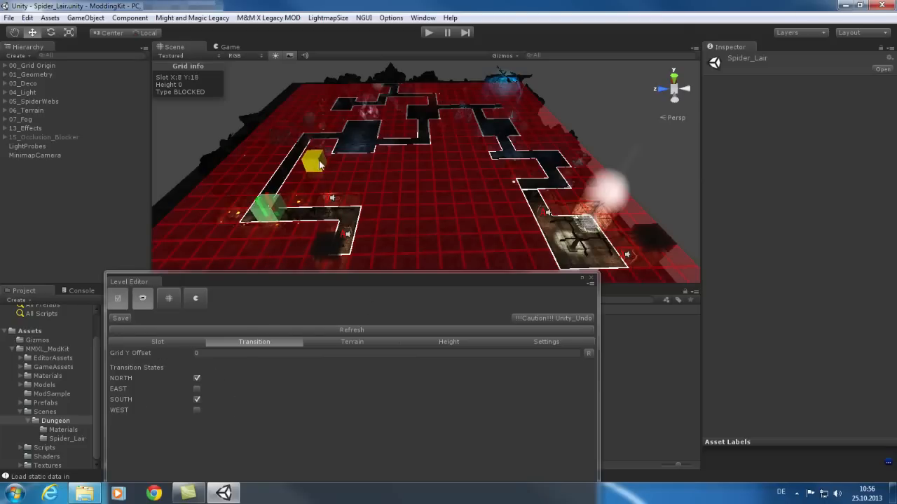
{"action": "left_click", "coordinate": [339, 140]}
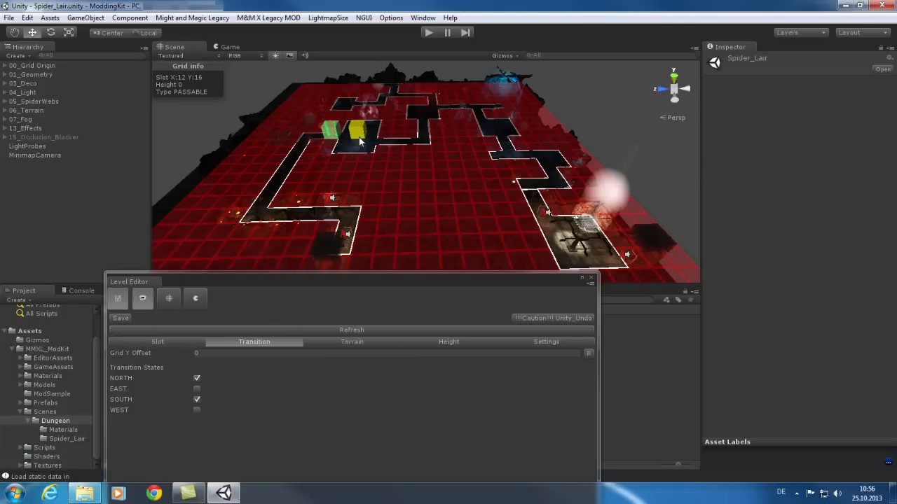
Inspect the Level Editor's terrain, height and general settings for the Spider_Lair grid
{"action": "left_click", "coordinate": [360, 141]}
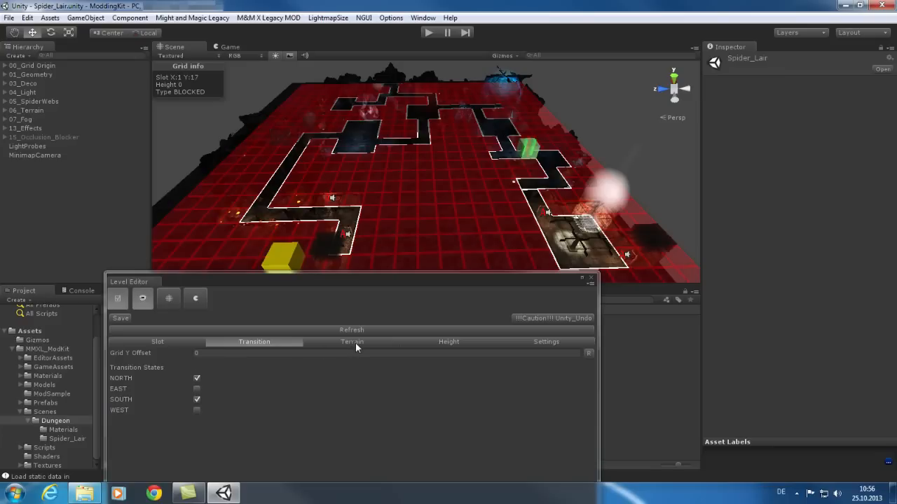
{"action": "left_click", "coordinate": [355, 342]}
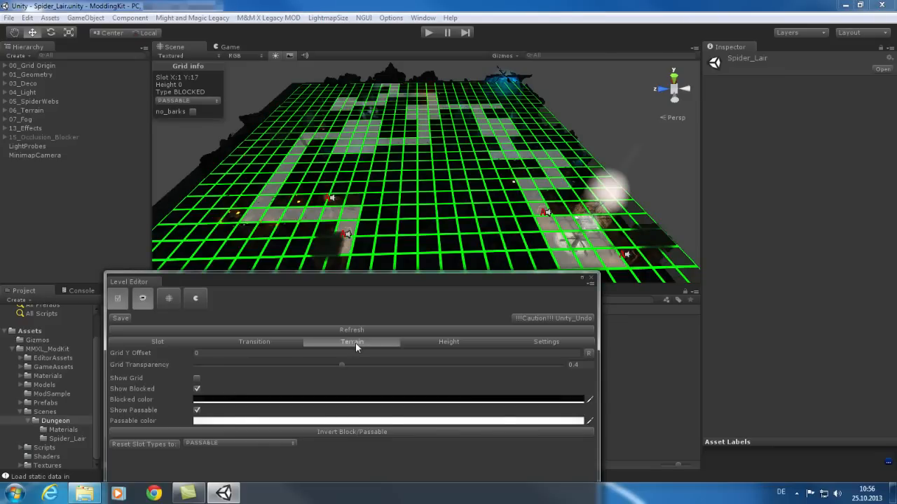
{"action": "left_click", "coordinate": [429, 343]}
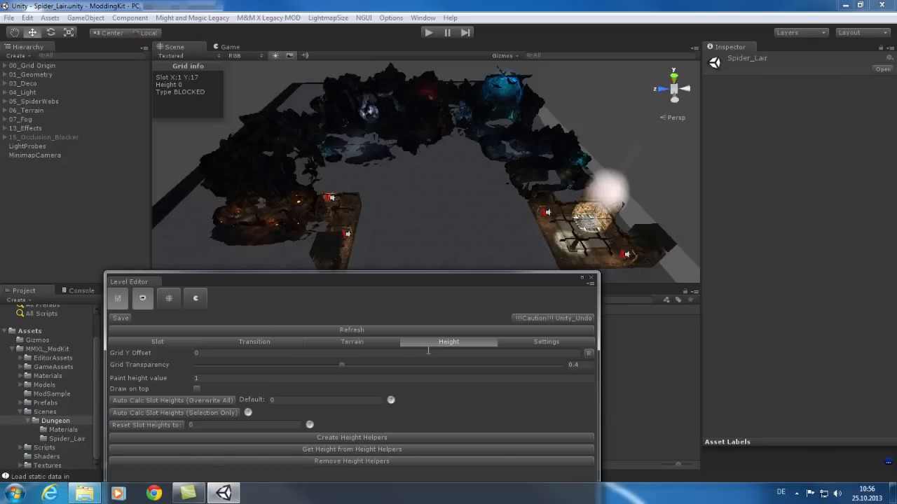
{"action": "left_click", "coordinate": [545, 343]}
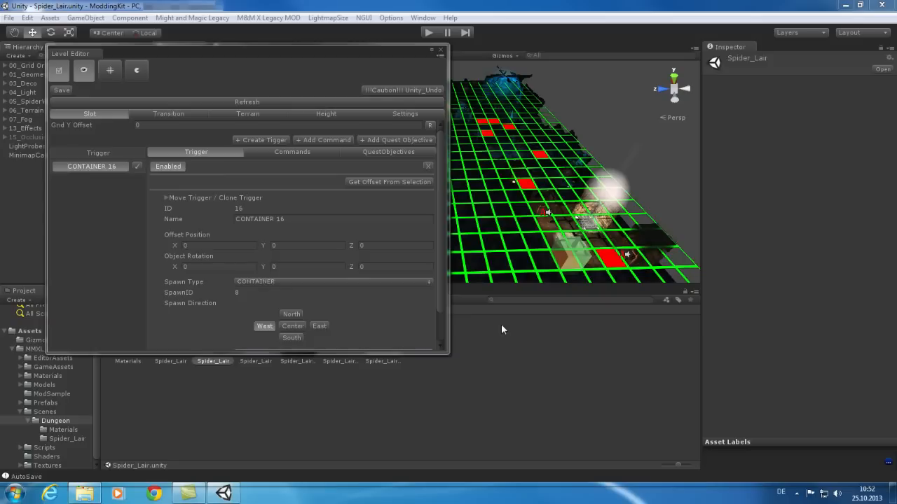
Show the commands of the CONTAINER 16 trigger in a wider Level Editor window and examine them
{"action": "left_click", "coordinate": [324, 282]}
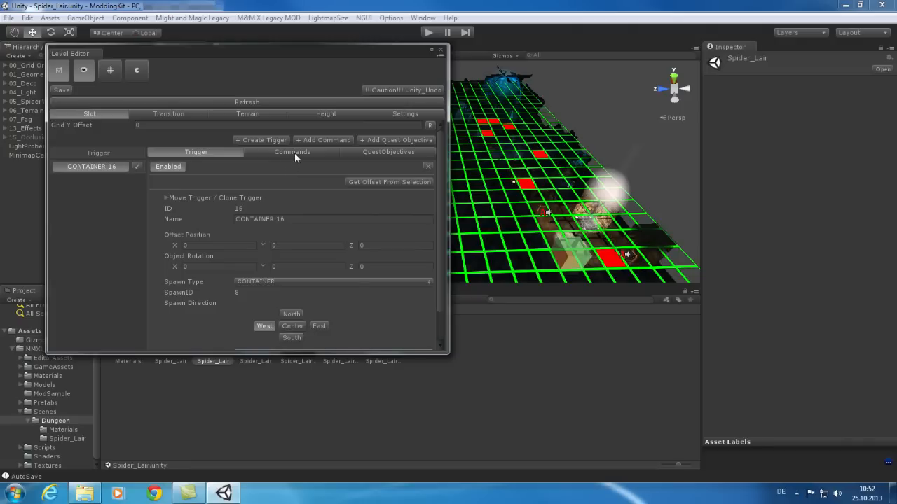
{"action": "left_click", "coordinate": [295, 153]}
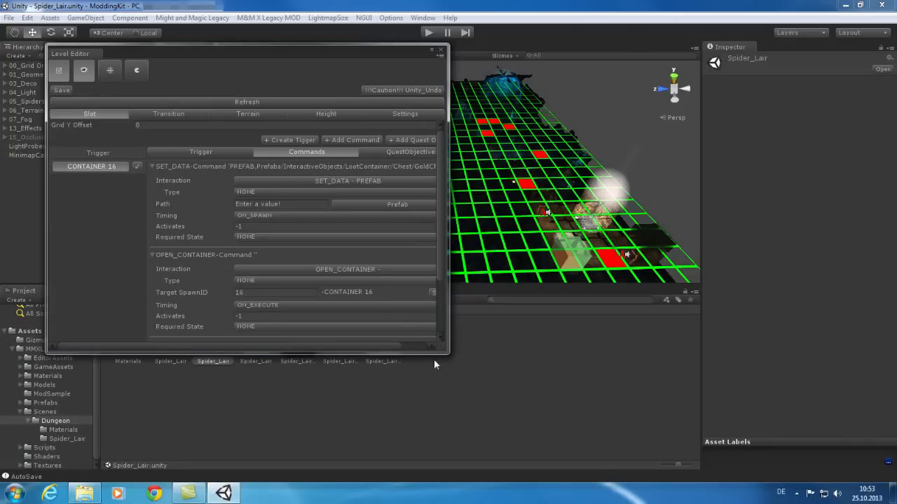
{"action": "left_click_drag", "start_coordinate": [447, 351], "coordinate": [540, 357]}
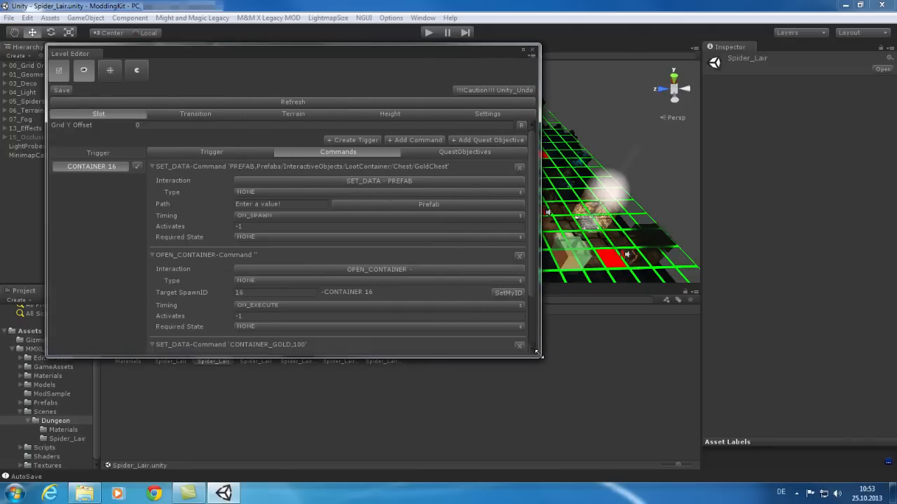
{"action": "left_click_drag", "start_coordinate": [530, 208], "coordinate": [536, 229]}
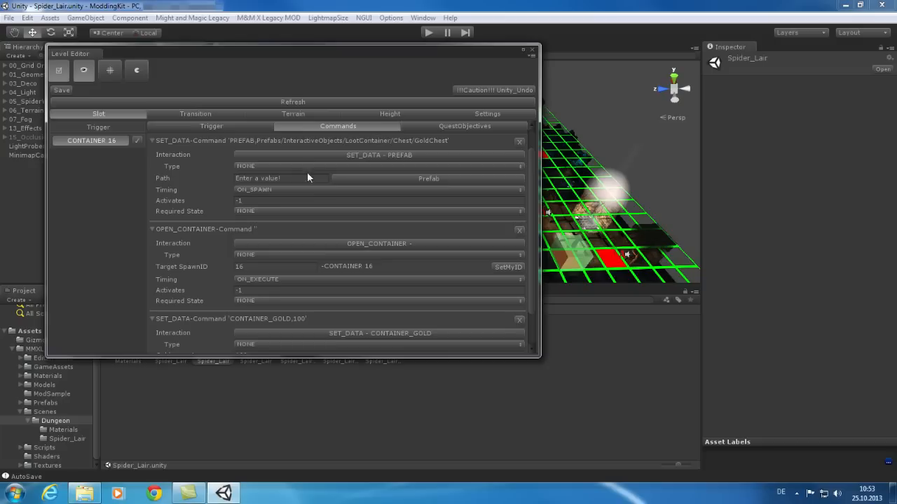
Review the container prefabs available for the SET_DATA prefab path, leaving the chest's prefab as it is
{"action": "left_click", "coordinate": [442, 179]}
{"action": "mouse_move", "coordinate": [501, 192]}
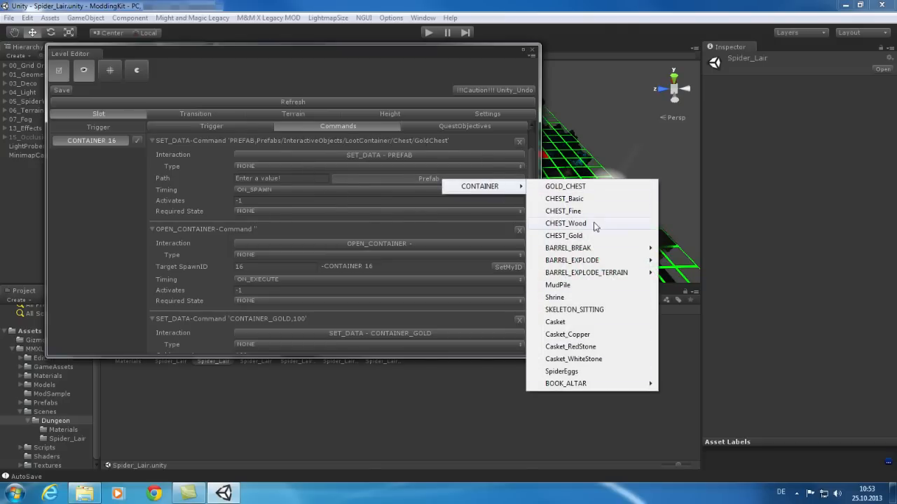
{"action": "left_click", "coordinate": [482, 190]}
{"action": "left_click", "coordinate": [482, 190]}
{"action": "left_click", "coordinate": [431, 181]}
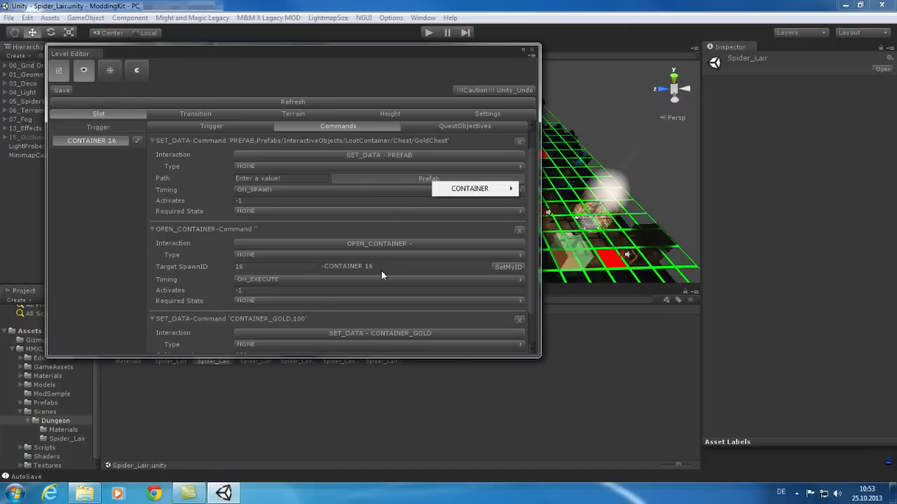
{"action": "left_click", "coordinate": [406, 270]}
Examine the CONTAINER_GOLD command of the chest and browse the interaction types available for it
{"action": "left_click_drag", "start_coordinate": [534, 251], "coordinate": [536, 282]}
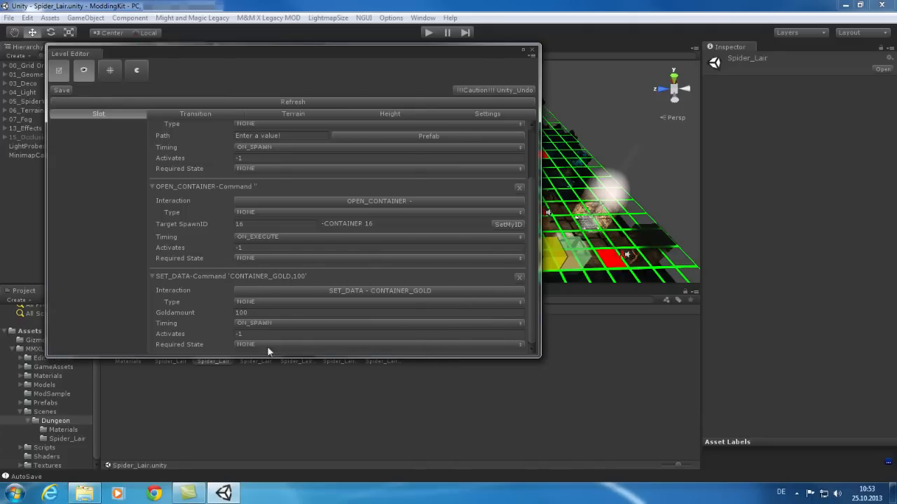
{"action": "left_click", "coordinate": [394, 290]}
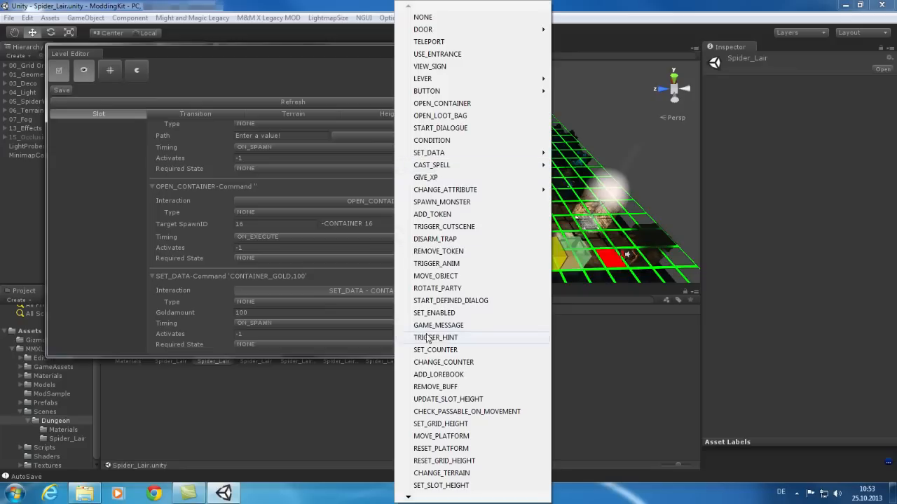
{"action": "mouse_move", "coordinate": [409, 497]}
{"action": "mouse_move", "coordinate": [457, 157]}
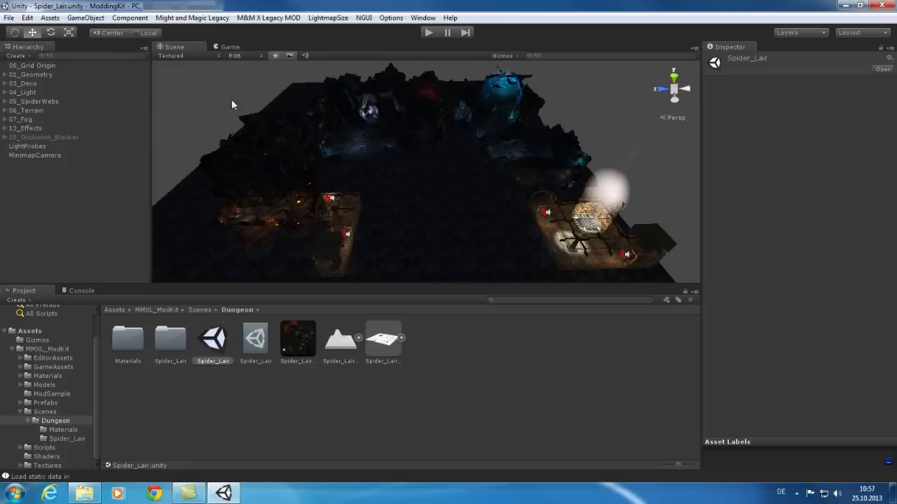
Select the ModInfo asset in the ModSample folder and widen the Inspector to show its settings in full
{"action": "left_click", "coordinate": [95, 351]}
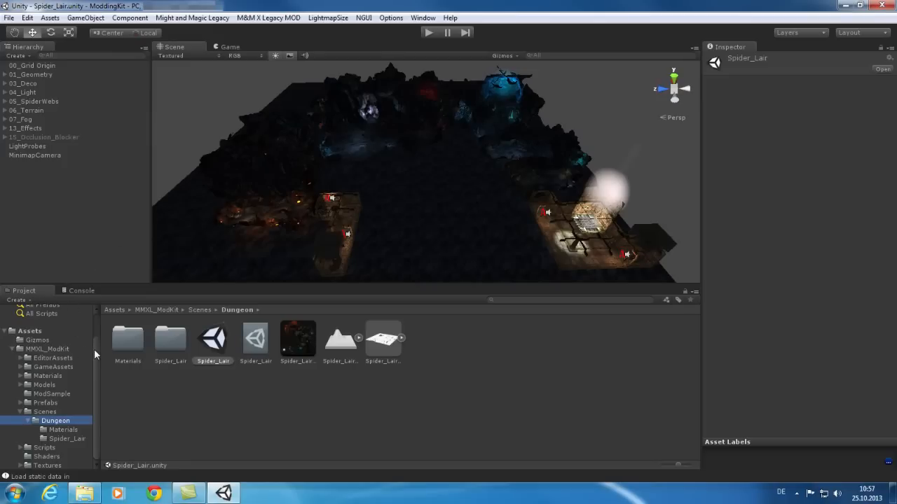
{"action": "left_click", "coordinate": [20, 412]}
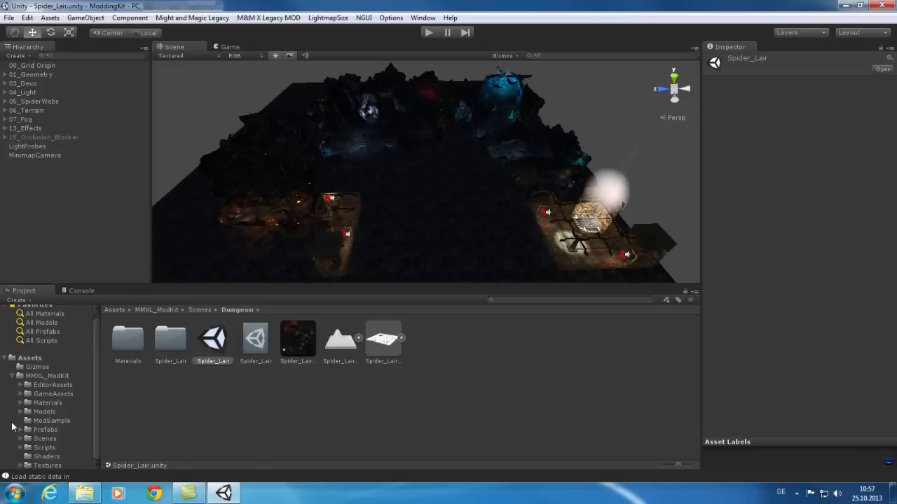
{"action": "left_click", "coordinate": [53, 420]}
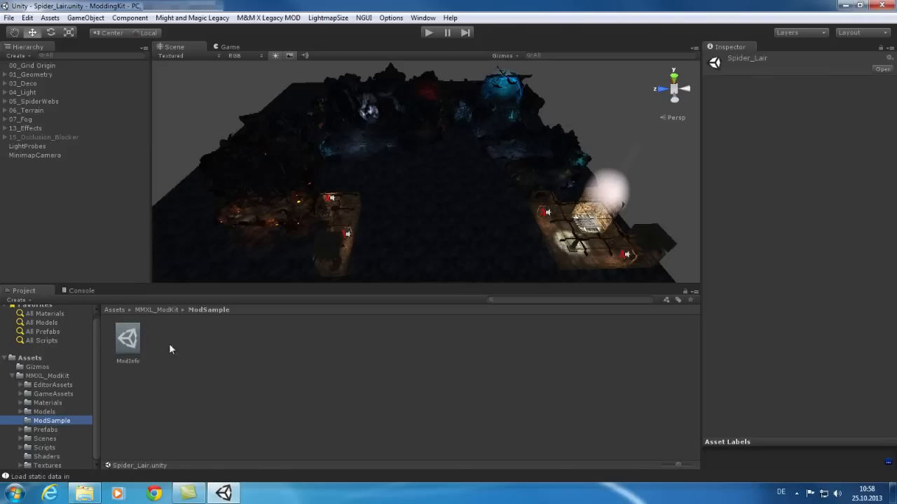
{"action": "left_click", "coordinate": [127, 340]}
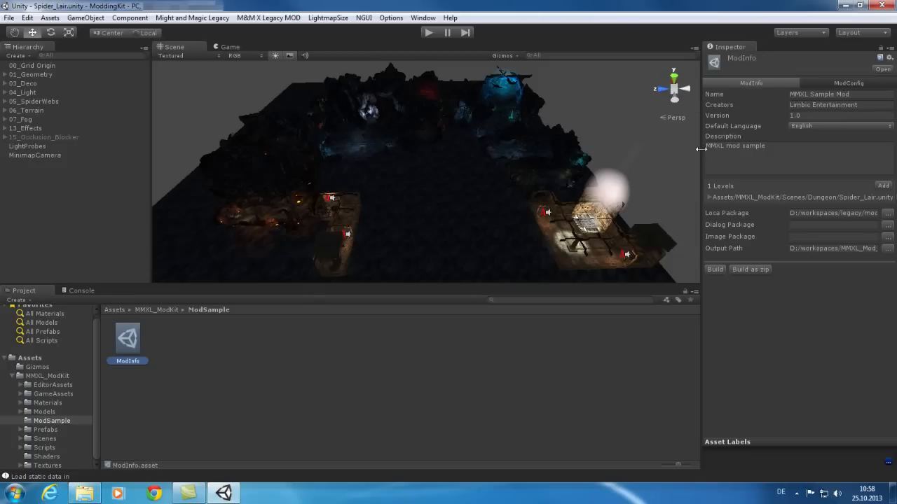
{"action": "left_click_drag", "start_coordinate": [698, 146], "coordinate": [650, 150]}
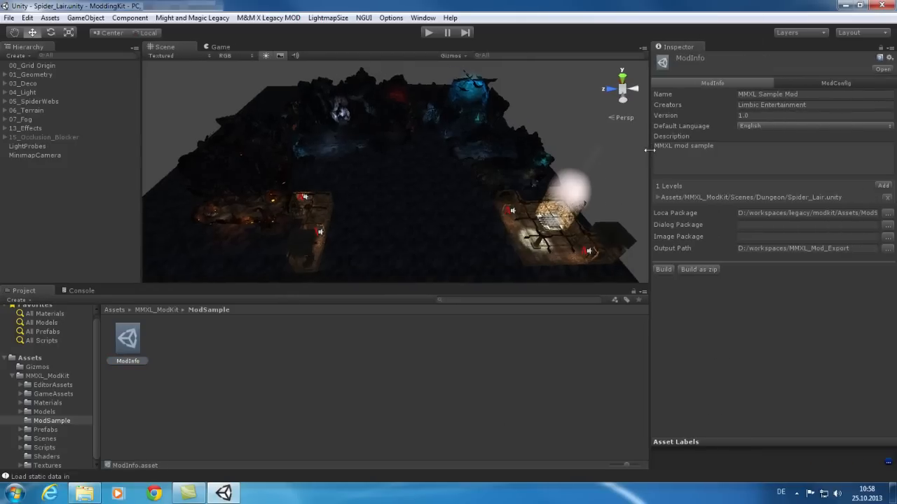
Check the Default Language options of the ModInfo asset and clear its Loca Package path
{"action": "left_click", "coordinate": [769, 126]}
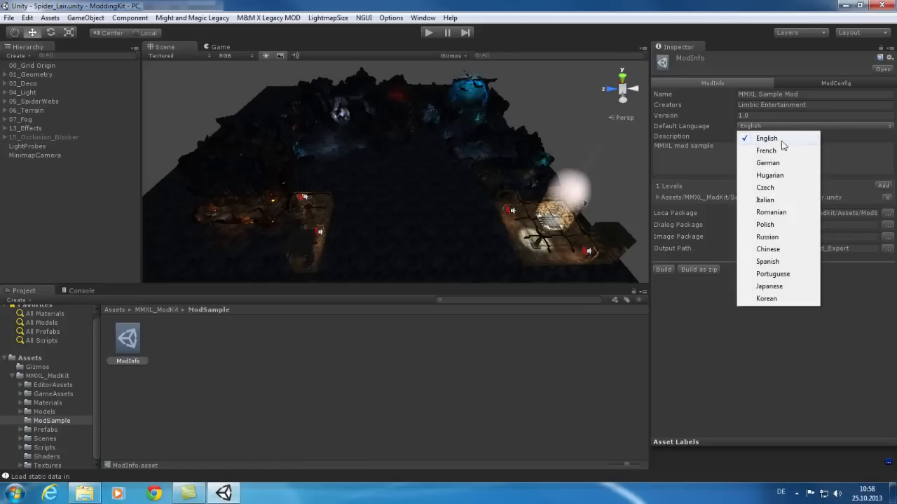
{"action": "left_click", "coordinate": [855, 137]}
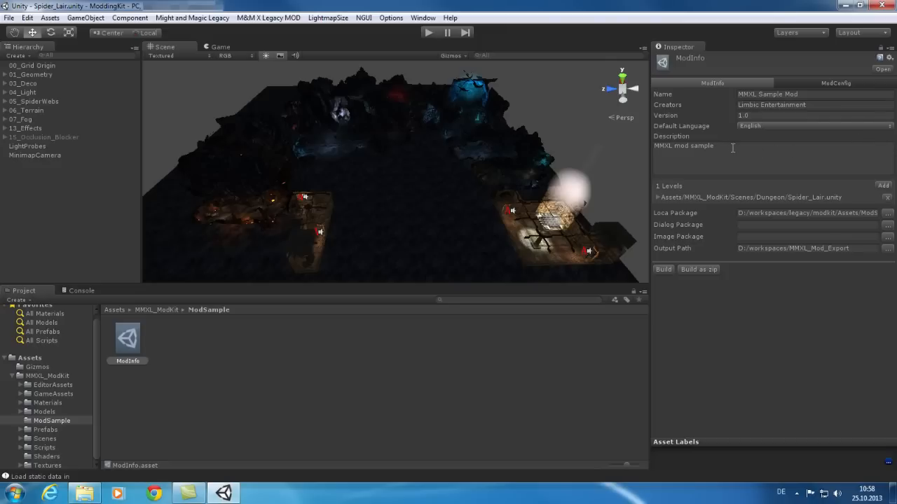
{"action": "left_click", "coordinate": [753, 162]}
{"action": "left_click", "coordinate": [874, 209]}
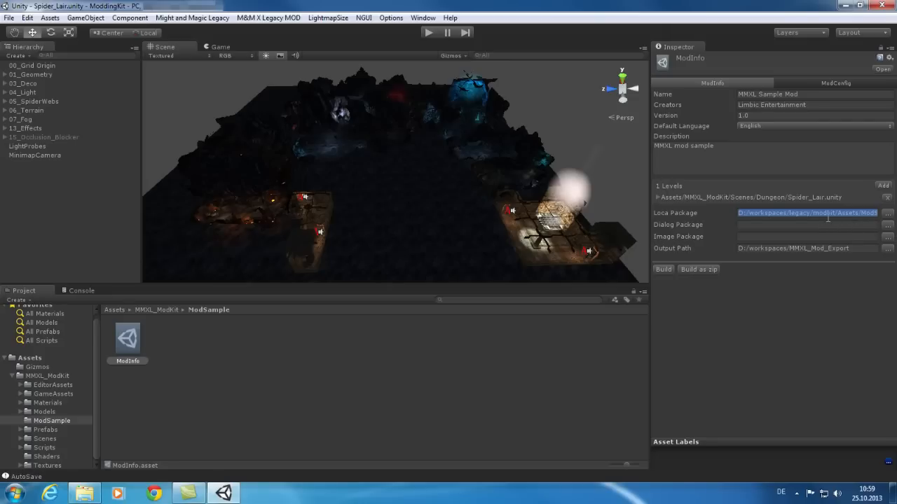
{"action": "key", "text": "BackSpace"}
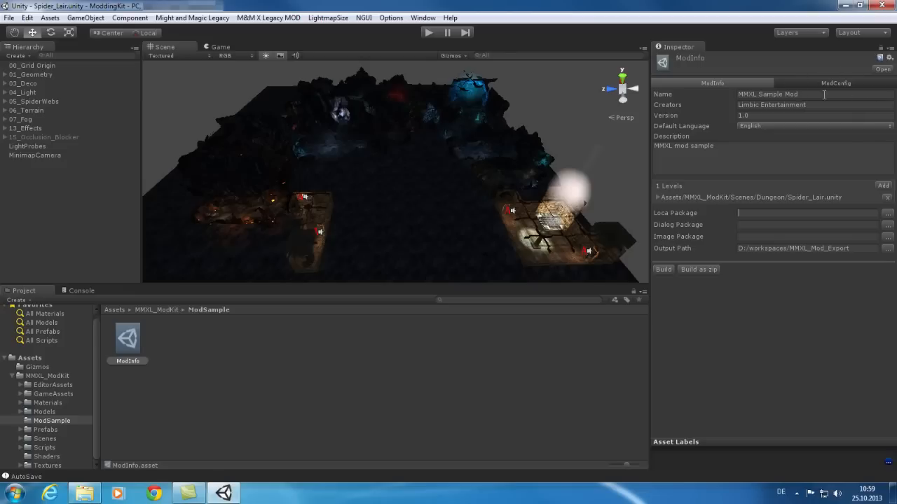
Review the ModConfig settings of the ModInfo asset, including the Start Map, and return to its ModInfo settings
{"action": "left_click", "coordinate": [844, 84]}
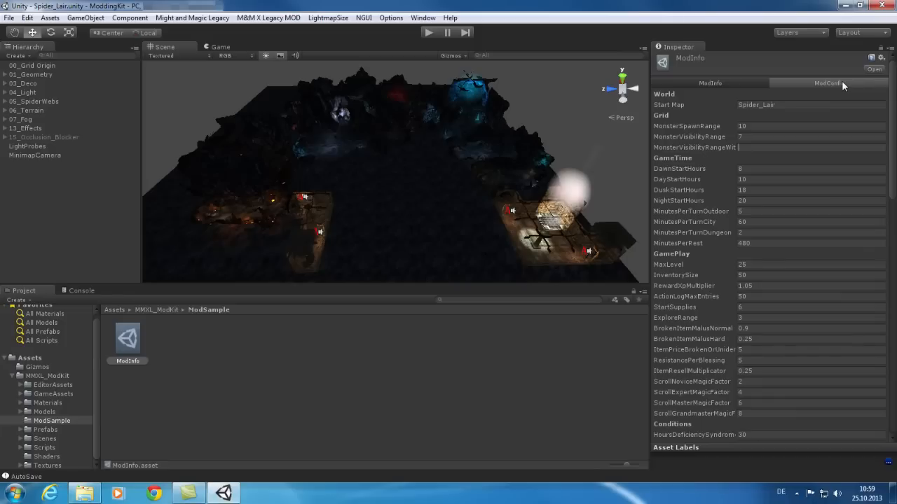
{"action": "mouse_move", "coordinate": [894, 98]}
{"action": "left_mouse_down"}
{"action": "mouse_move", "coordinate": [894, 335]}
{"action": "mouse_move", "coordinate": [894, 101]}
{"action": "left_mouse_up"}
{"action": "left_click", "coordinate": [792, 102]}
{"action": "left_click", "coordinate": [784, 102]}
{"action": "left_click_drag", "start_coordinate": [789, 103], "coordinate": [726, 104]}
{"action": "left_click", "coordinate": [718, 82]}
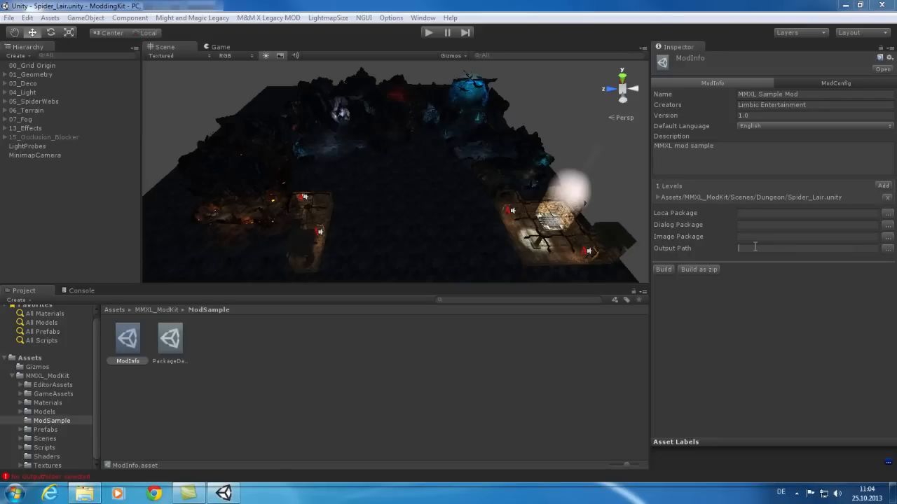
Set the mod's Output Path to ModExport and build the mod
{"action": "type", "text": "M"}
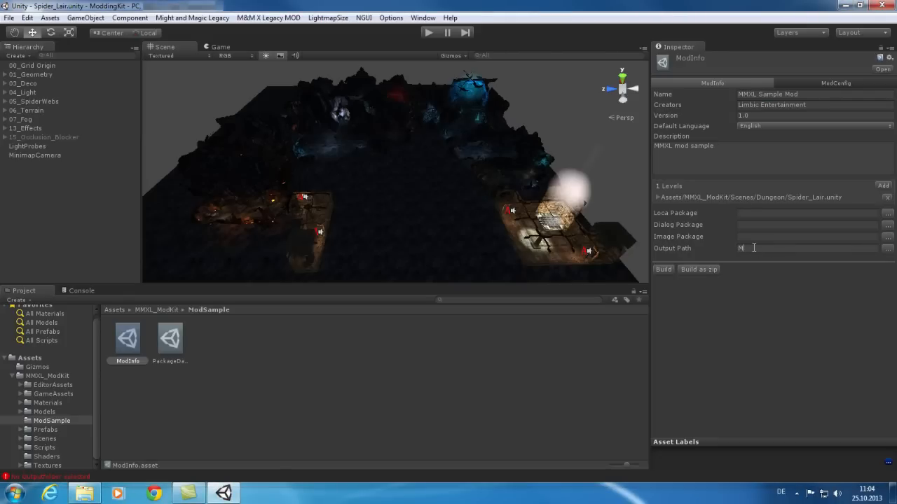
{"action": "type", "text": "odsExport"}
{"action": "left_click", "coordinate": [663, 270]}
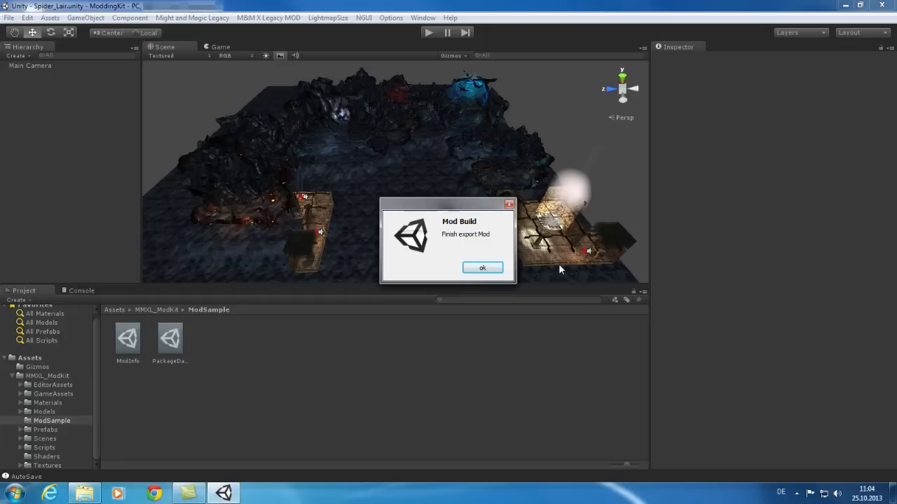
{"action": "left_click", "coordinate": [488, 267]}
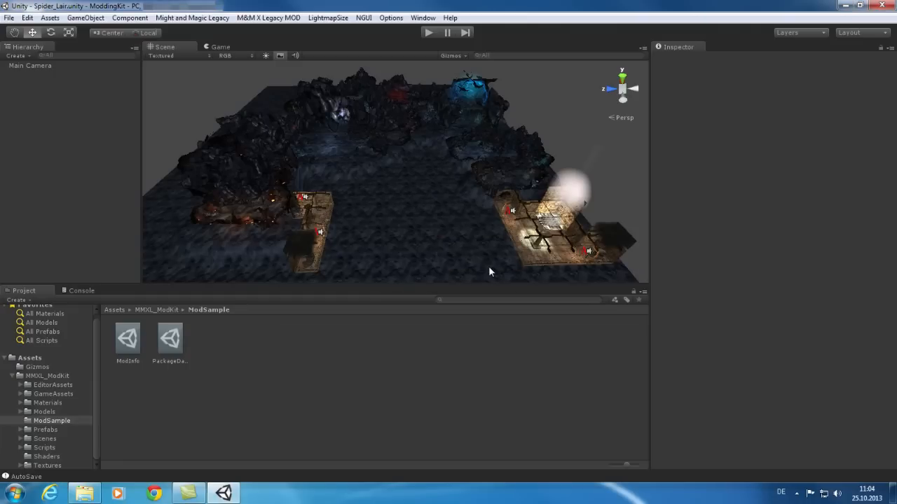
Switch to Windows Explorer and examine the exported MMXL Sample Mod folder inside ModdingKit's ModExport folder
{"action": "left_click", "coordinate": [87, 497]}
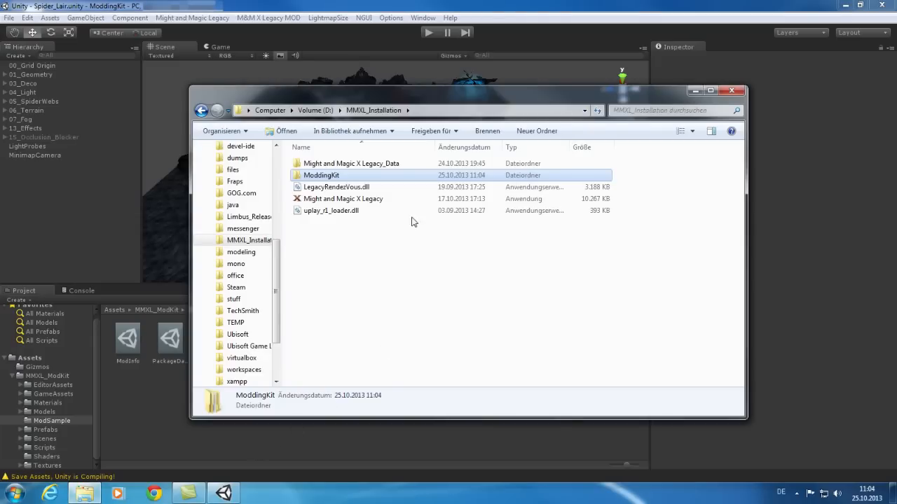
{"action": "double_click", "coordinate": [337, 176]}
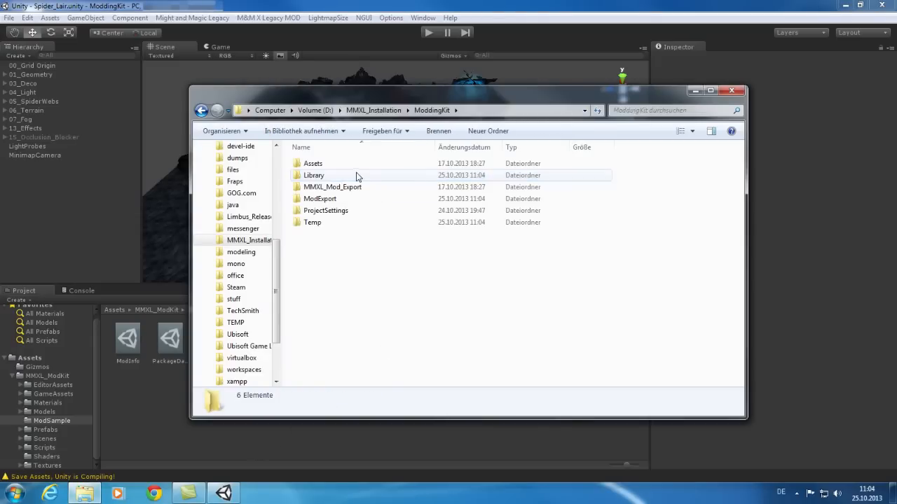
{"action": "left_click", "coordinate": [343, 190]}
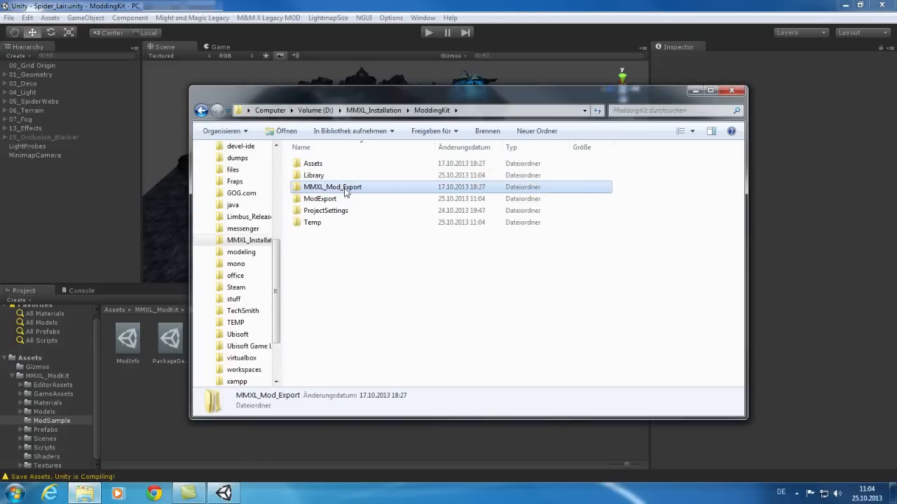
{"action": "left_click", "coordinate": [344, 199]}
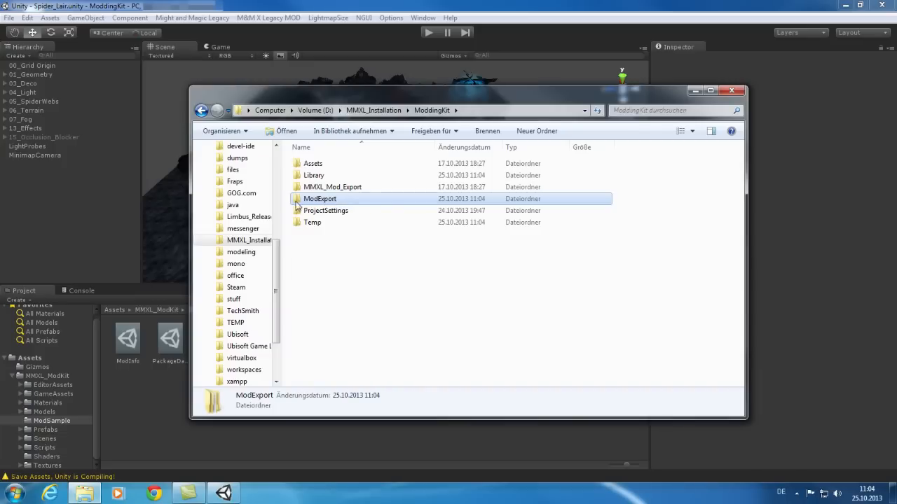
{"action": "double_click", "coordinate": [318, 200]}
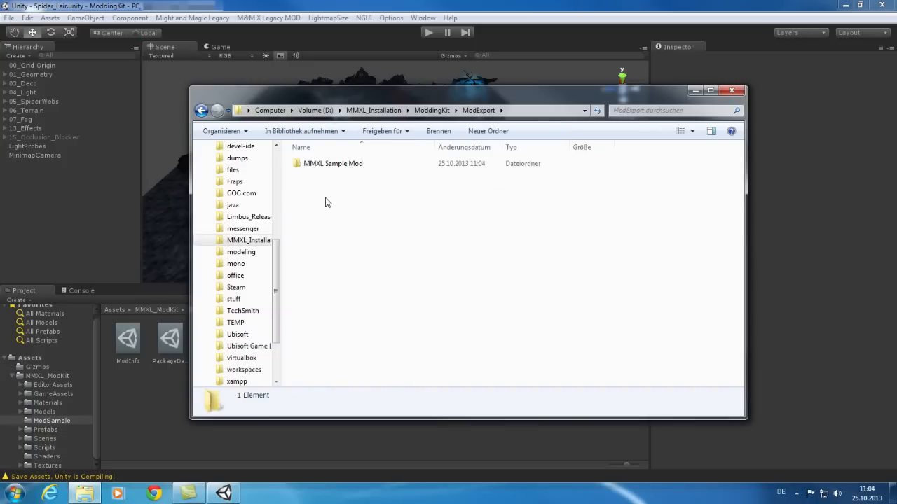
{"action": "double_click", "coordinate": [327, 168]}
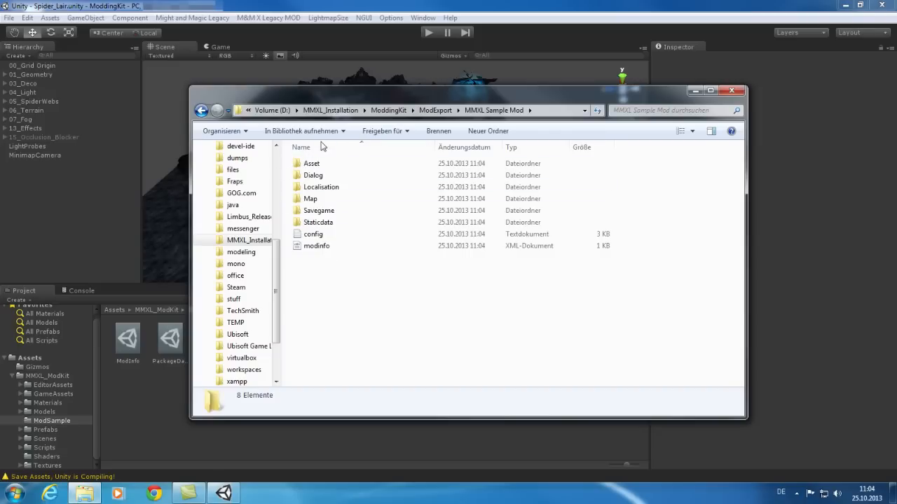
Go back to the ModExport folder and show the context options of the MMXL Sample Mod folder
{"action": "left_click", "coordinate": [436, 112]}
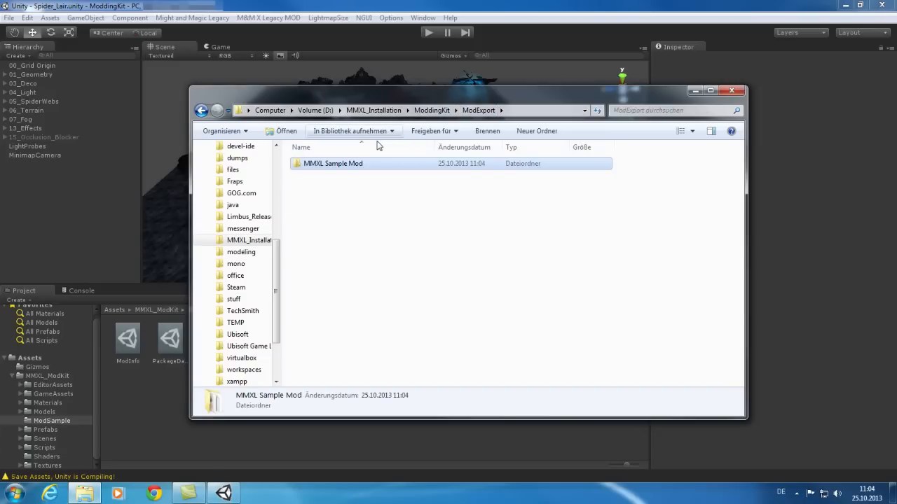
{"action": "left_click", "coordinate": [398, 204]}
{"action": "left_click_drag", "start_coordinate": [397, 204], "coordinate": [332, 167]}
{"action": "right_click", "coordinate": [336, 166]}
{"action": "left_click", "coordinate": [314, 203]}
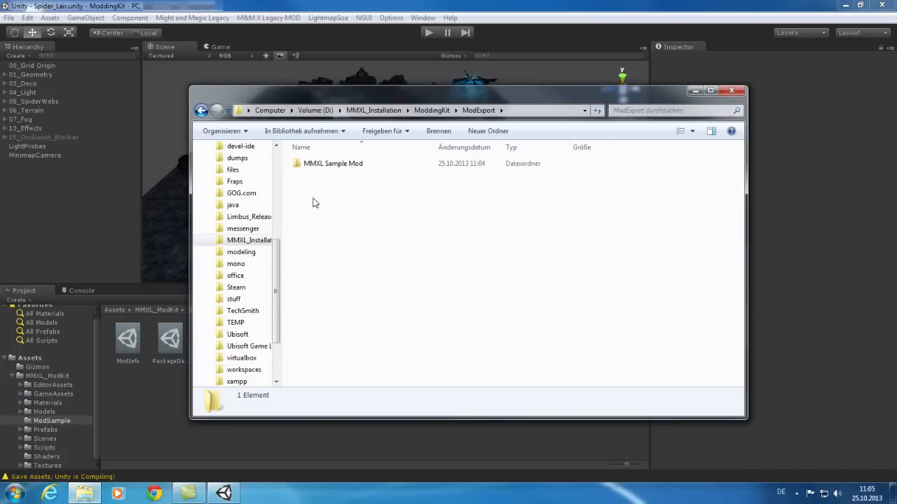
Copy the exported MMXL Sample Mod folder into the Mods folder of MightAndMagicXLegacy in the Dokumente library
{"action": "left_click", "coordinate": [327, 166]}
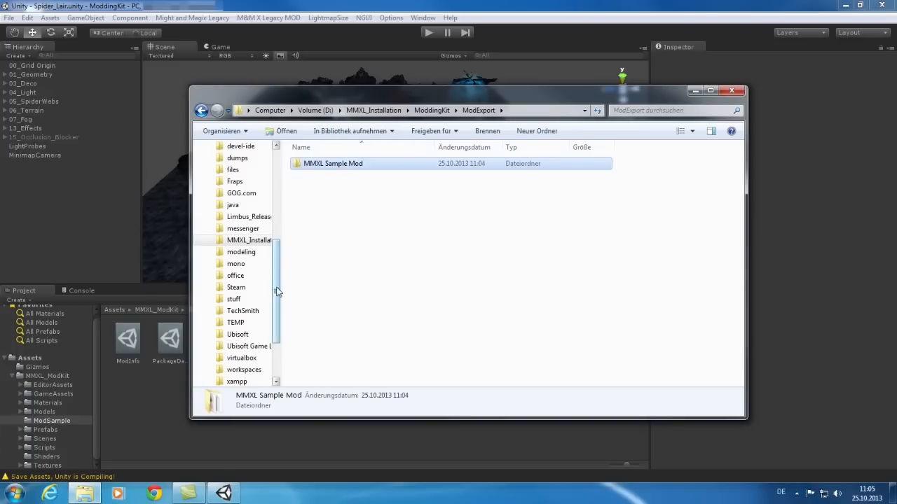
{"action": "left_click_drag", "start_coordinate": [279, 292], "coordinate": [283, 181]}
{"action": "left_click", "coordinate": [245, 236]}
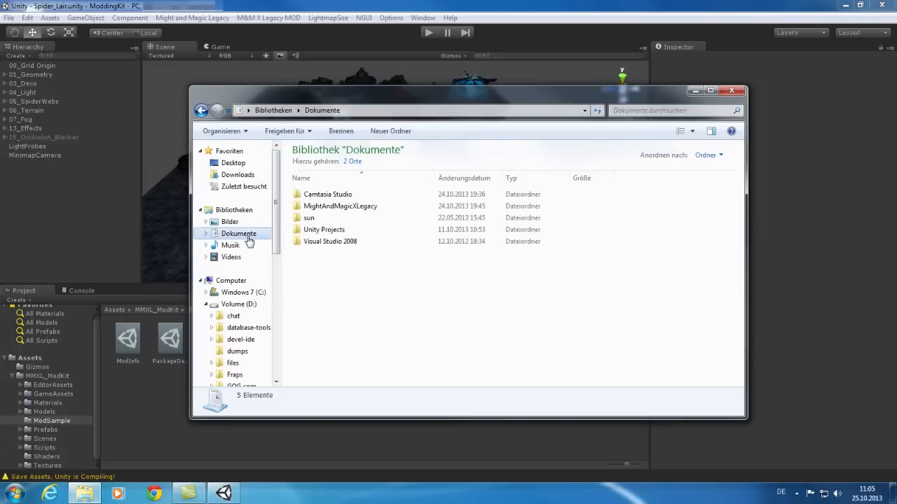
{"action": "left_click", "coordinate": [337, 208]}
{"action": "double_click", "coordinate": [336, 209]}
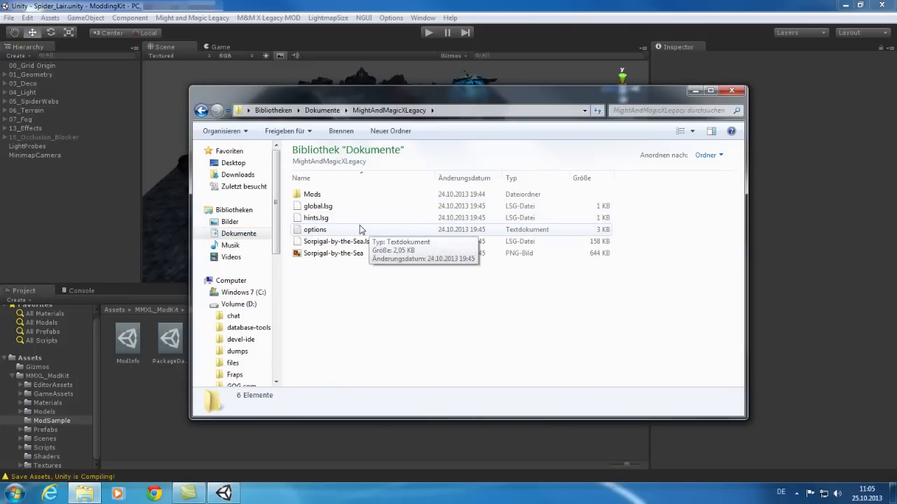
{"action": "double_click", "coordinate": [314, 194]}
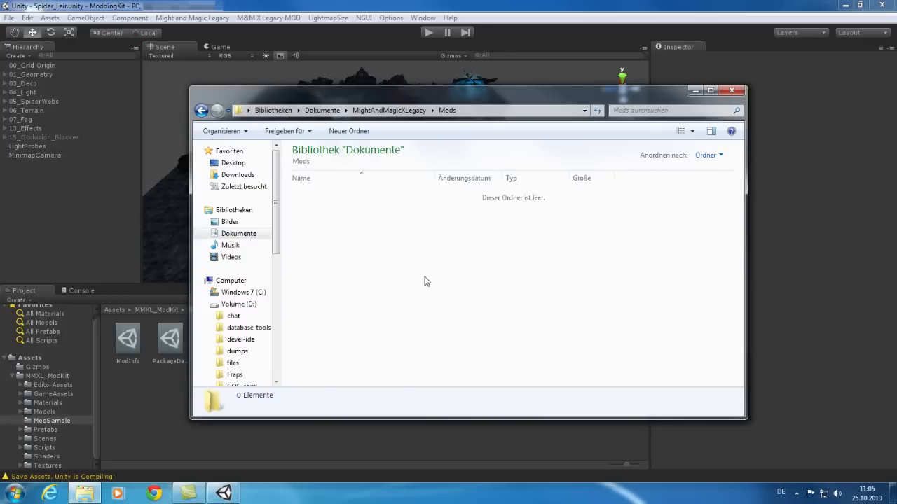
{"action": "key", "text": "ctrl+v"}
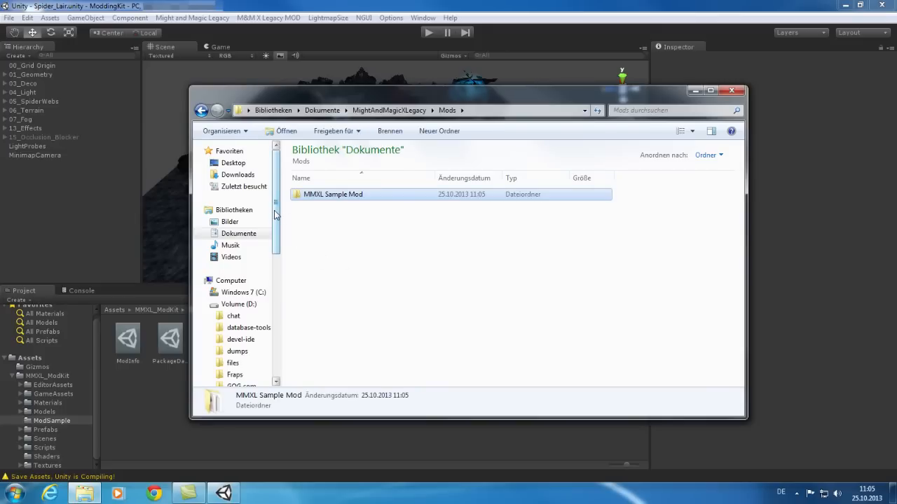
Launch the Might and Magic X Legacy application from the MMXL_Installation folder on Volume (D:)
{"action": "left_click_drag", "start_coordinate": [275, 192], "coordinate": [286, 307]}
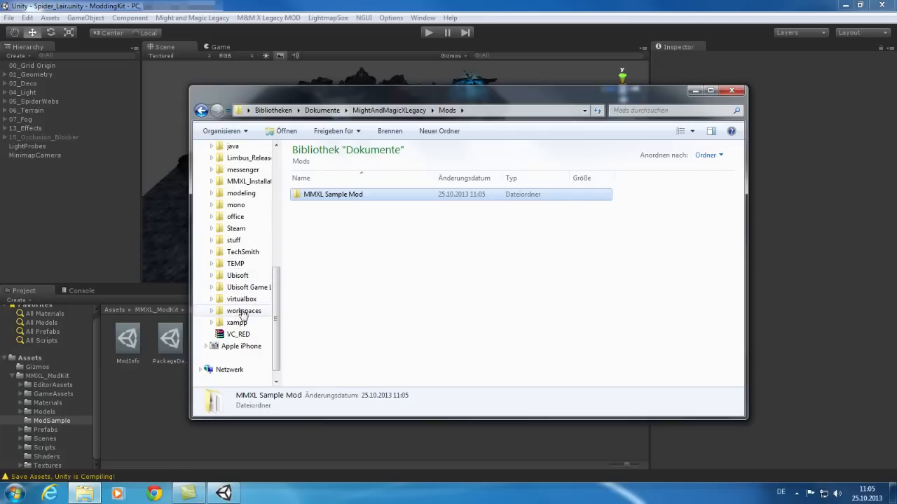
{"action": "left_click", "coordinate": [252, 182]}
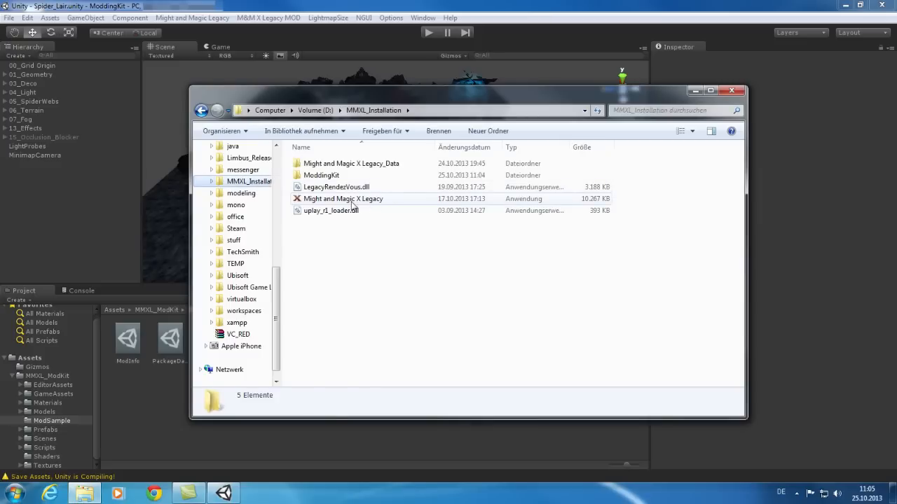
{"action": "left_click", "coordinate": [367, 202]}
{"action": "double_click", "coordinate": [367, 202]}
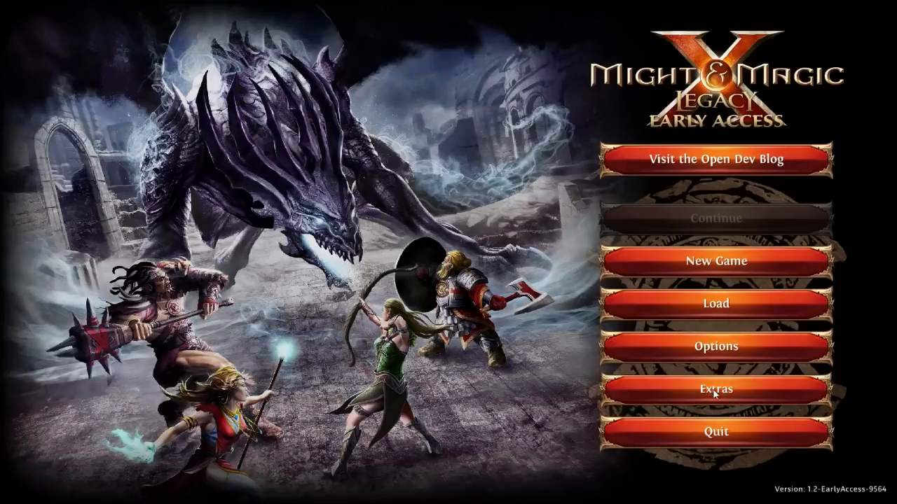
Load MMXL Sample Mod from the game's available mods and return to the main menu
{"action": "left_click", "coordinate": [714, 394]}
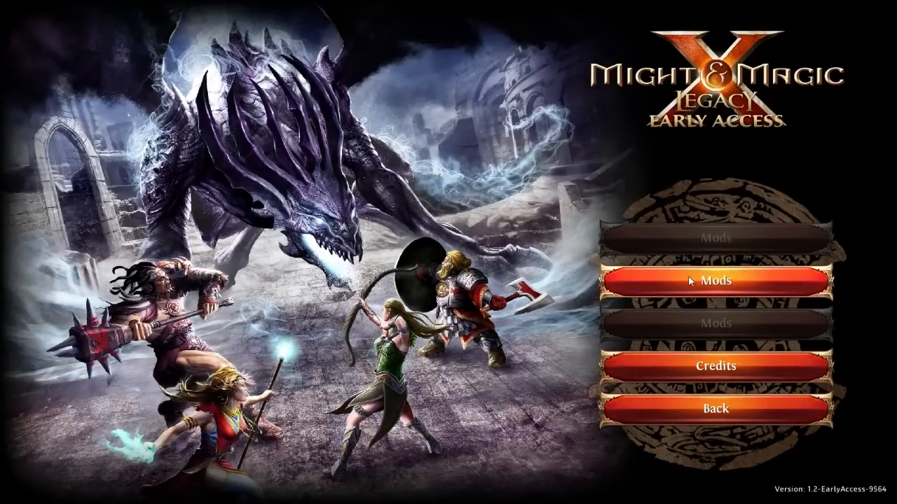
{"action": "left_click", "coordinate": [688, 276]}
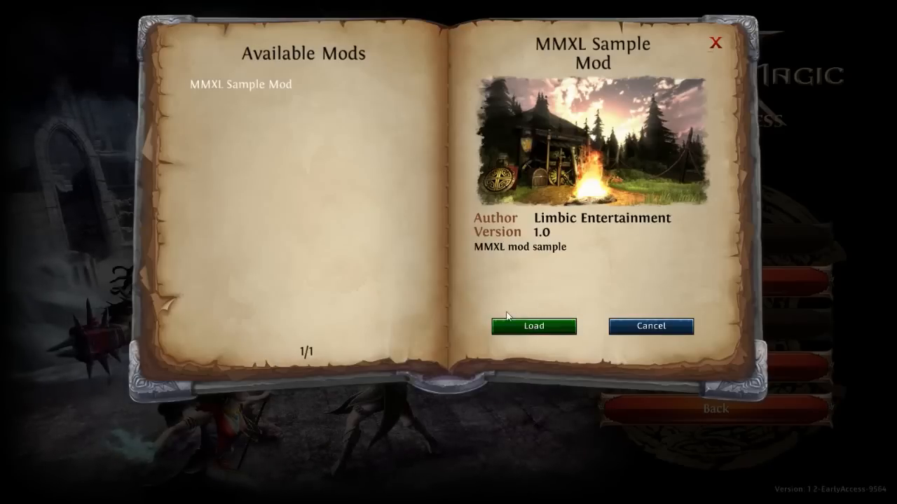
{"action": "left_click", "coordinate": [553, 330]}
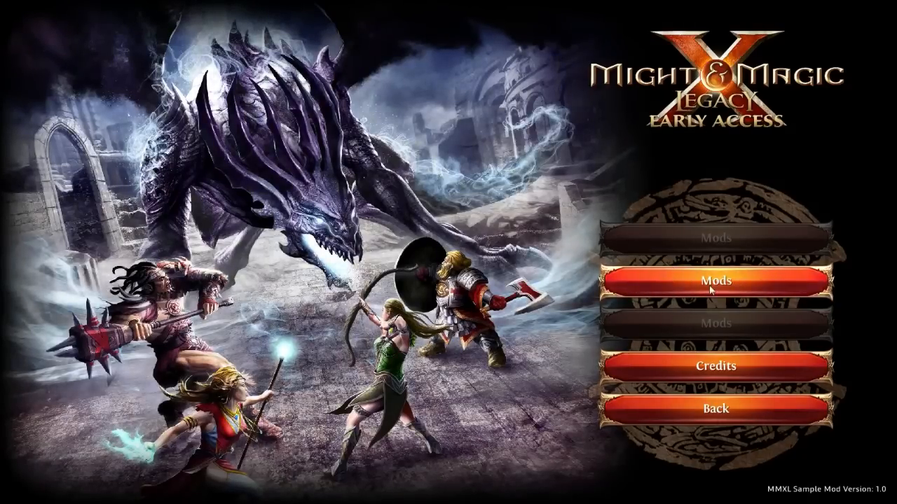
{"action": "left_click", "coordinate": [734, 410]}
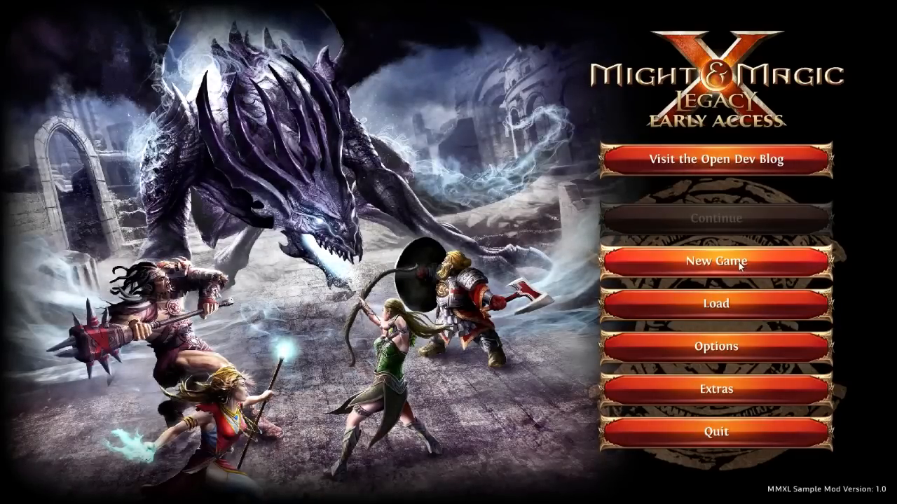
Start a new game with the Adventurer difficulty mode to enter the mod's start map
{"action": "left_click", "coordinate": [739, 263]}
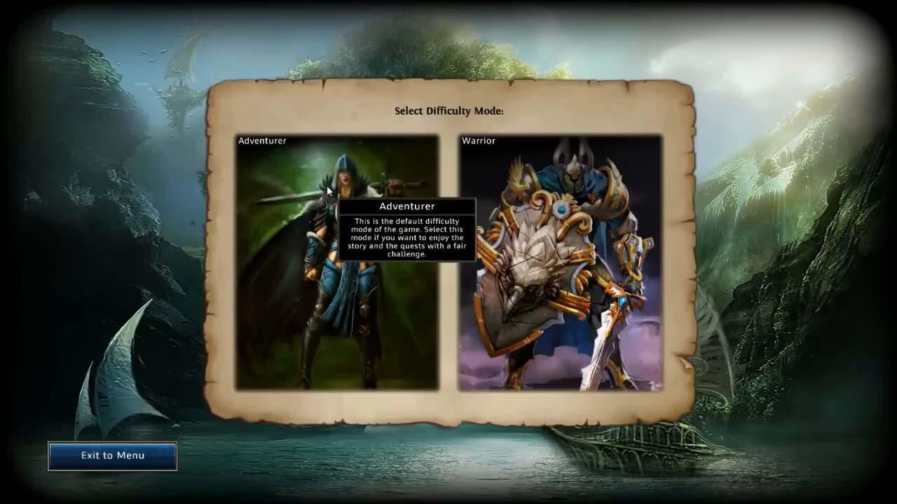
{"action": "left_click", "coordinate": [327, 191]}
{"action": "left_click", "coordinate": [464, 200]}
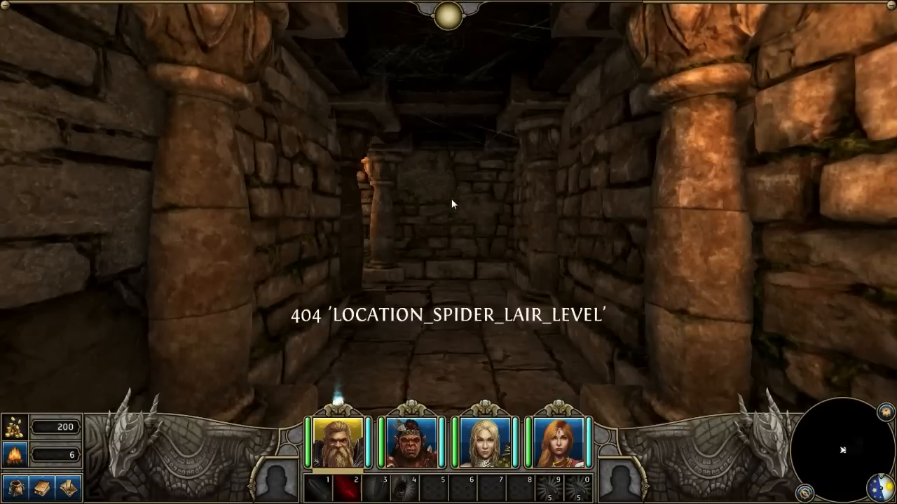
Walk the party along the stone corridor and through the archway into the cave to test the Spider Lair level
{"action": "key", "text": "w"}
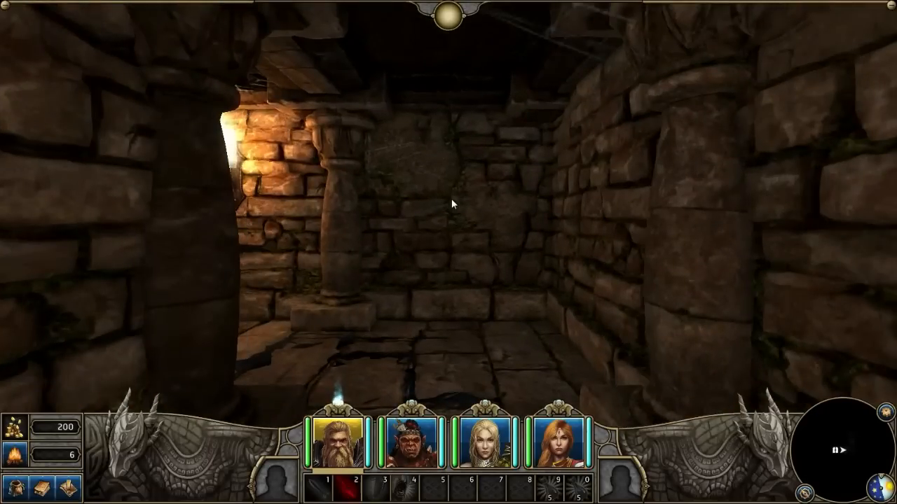
{"action": "key", "text": "q"}
{"action": "key", "text": "d"}
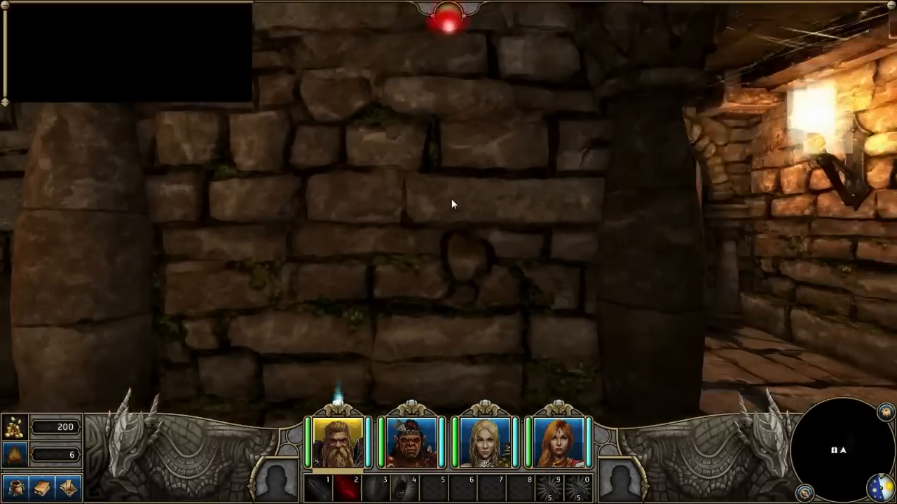
{"action": "key", "text": "w"}
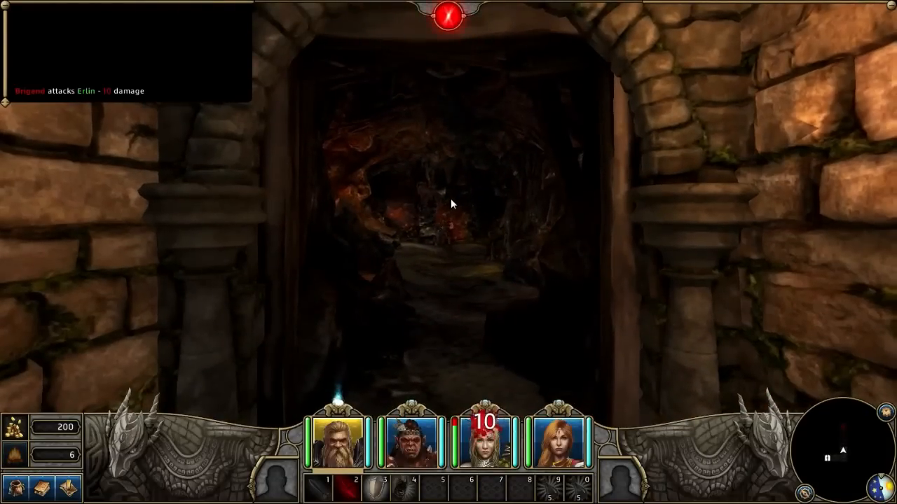
{"action": "key", "text": "w"}
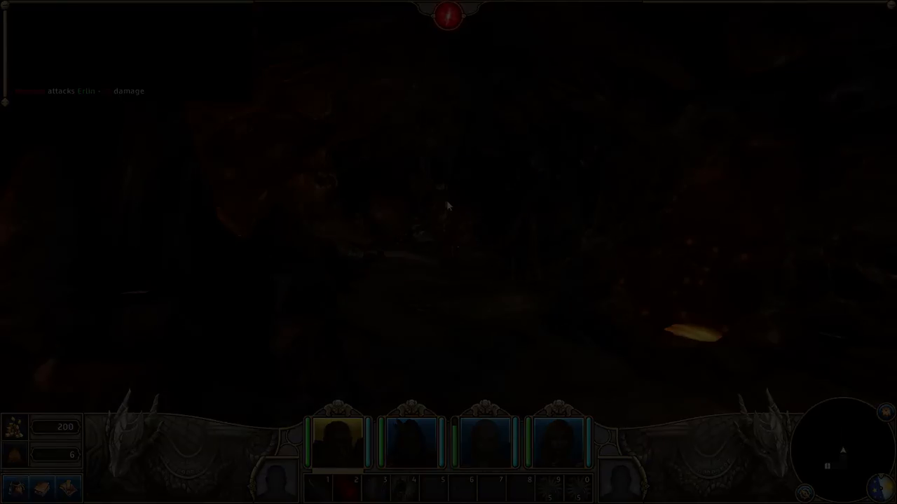